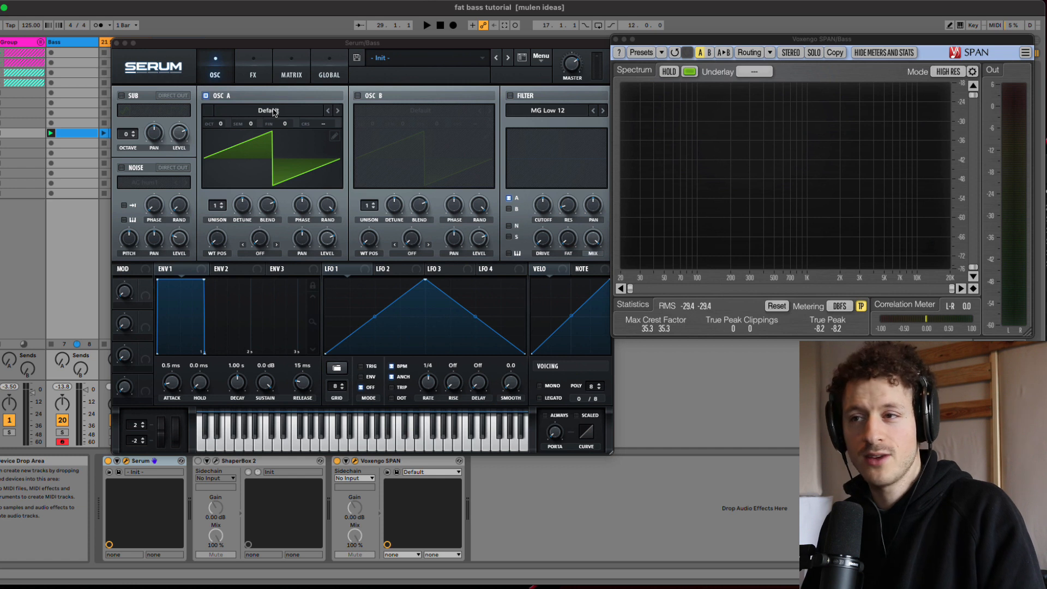
# Step: Load the Analog_BD_Sin wavetable from the Analog category into oscillator A
pyautogui.click(275, 112)
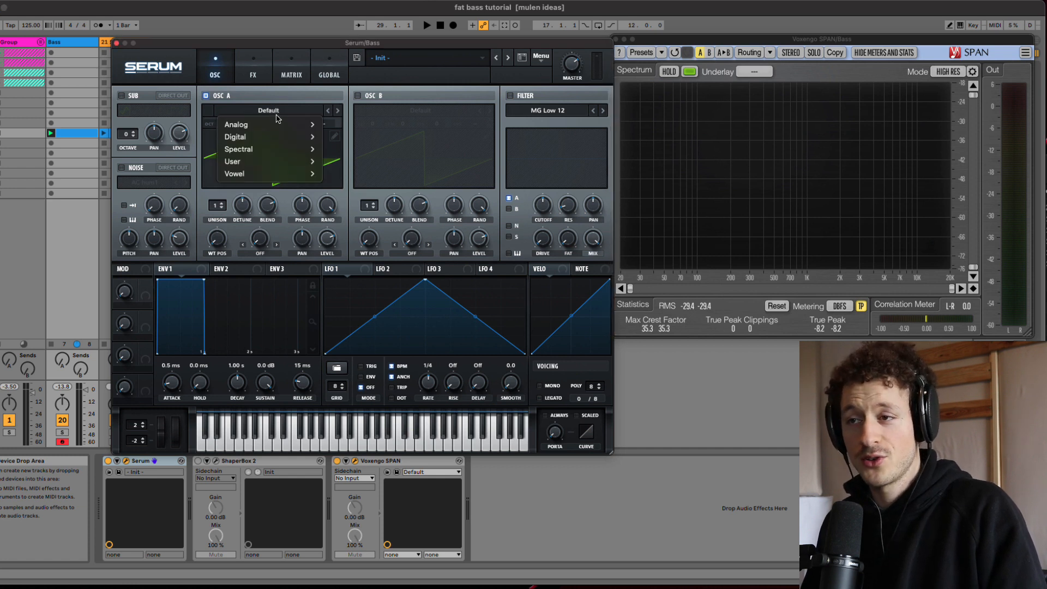
pyautogui.moveTo(279, 129)
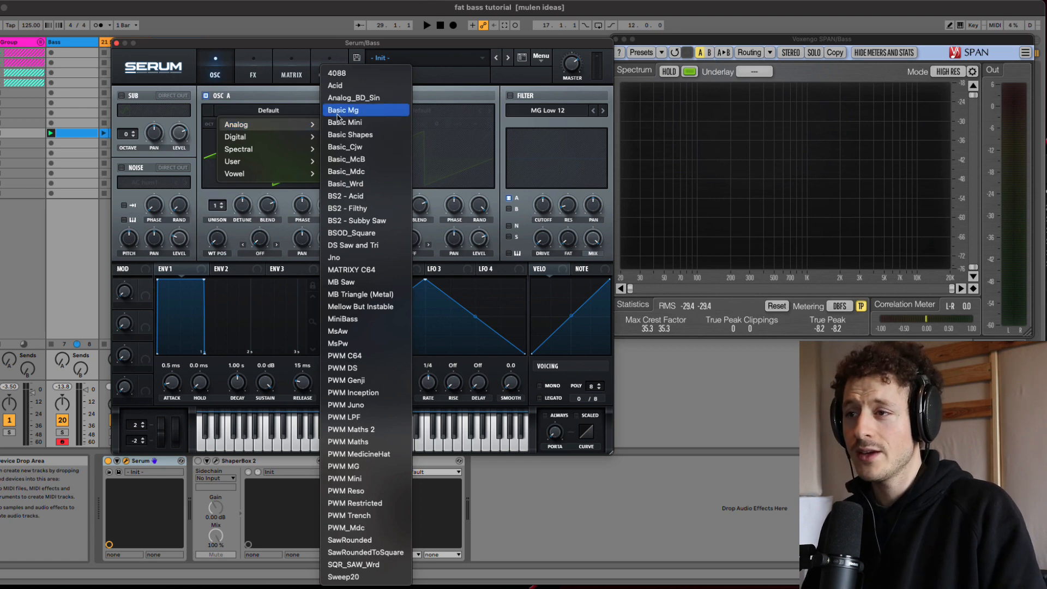
pyautogui.click(364, 98)
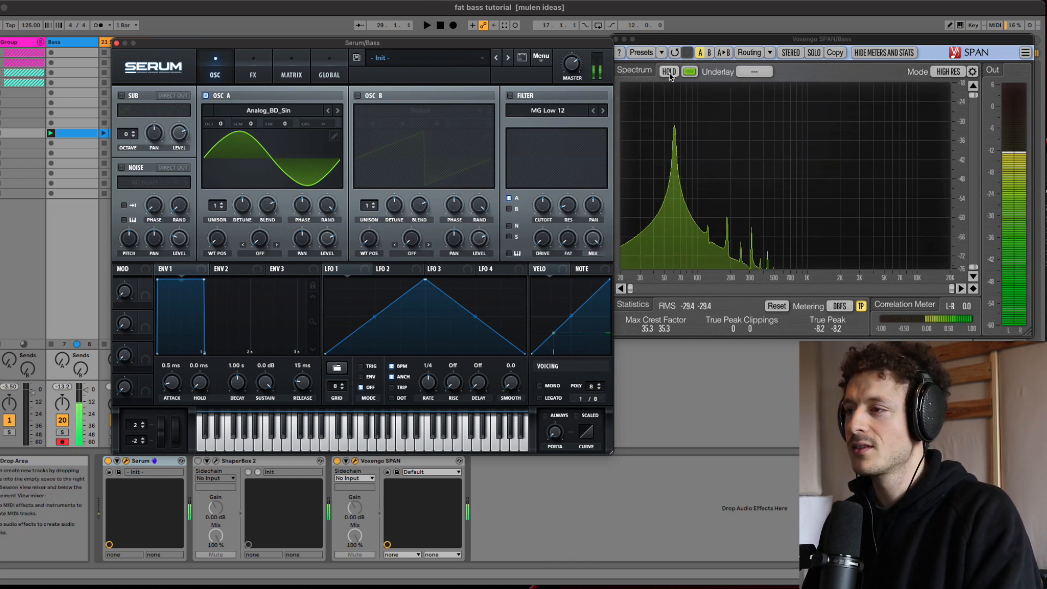
# Step: Examine the sine's harmonics with the spectrum analyzer's peak hold, release the hold, and vary oscillator A's wavetable position
pyautogui.click(674, 154)
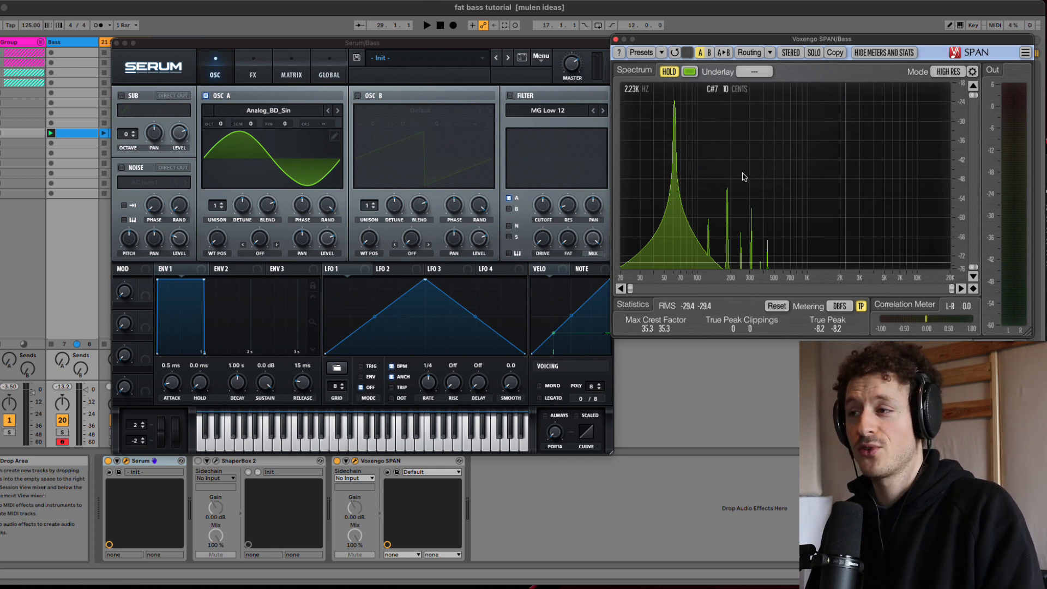
pyautogui.click(671, 73)
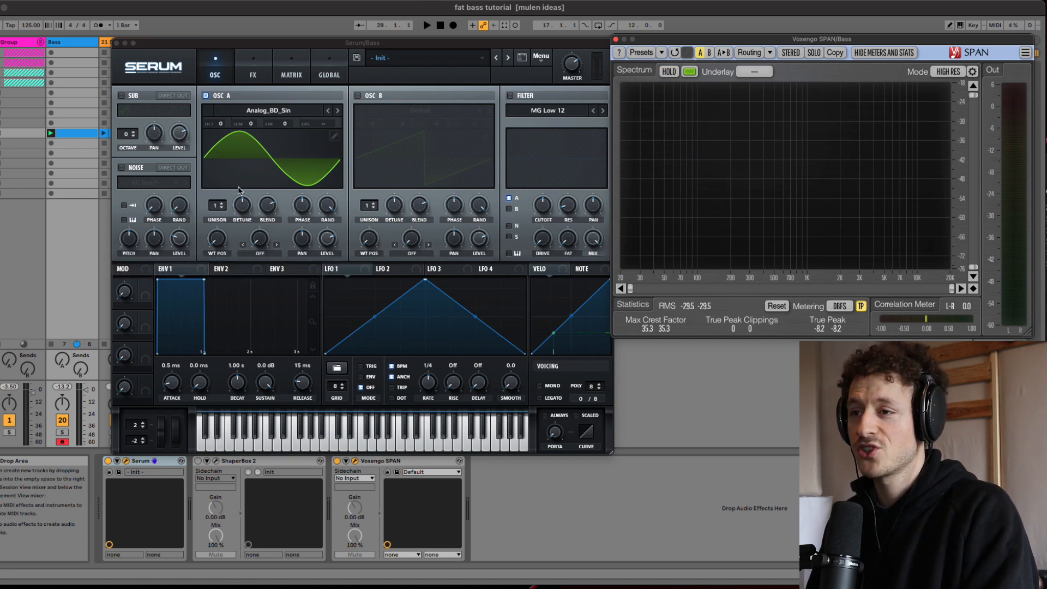
pyautogui.moveTo(216, 240); pyautogui.dragTo(236, 177)
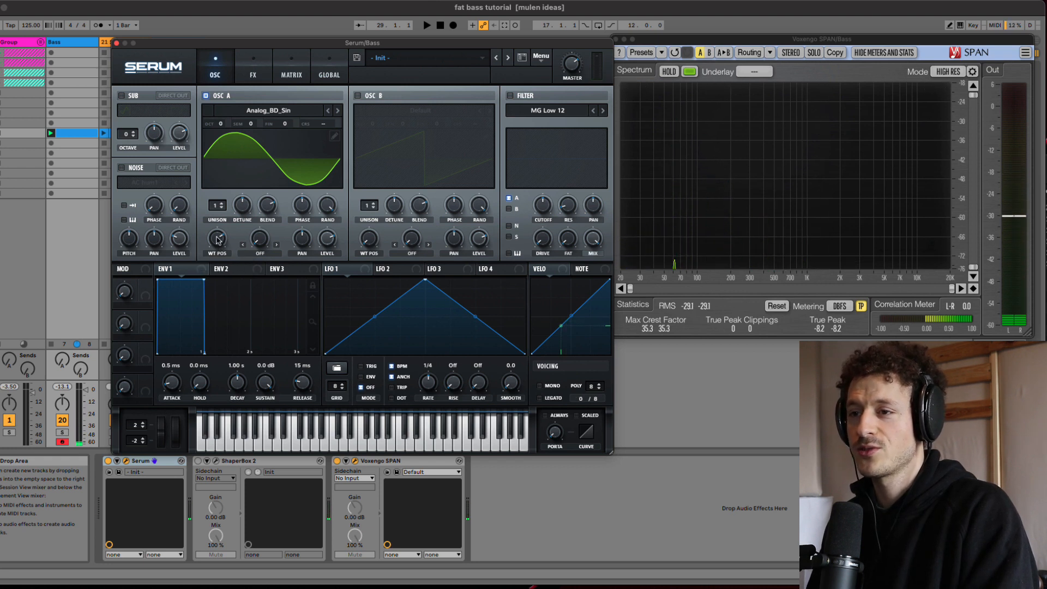
pyautogui.moveTo(218, 240); pyautogui.dragTo(218, 250)
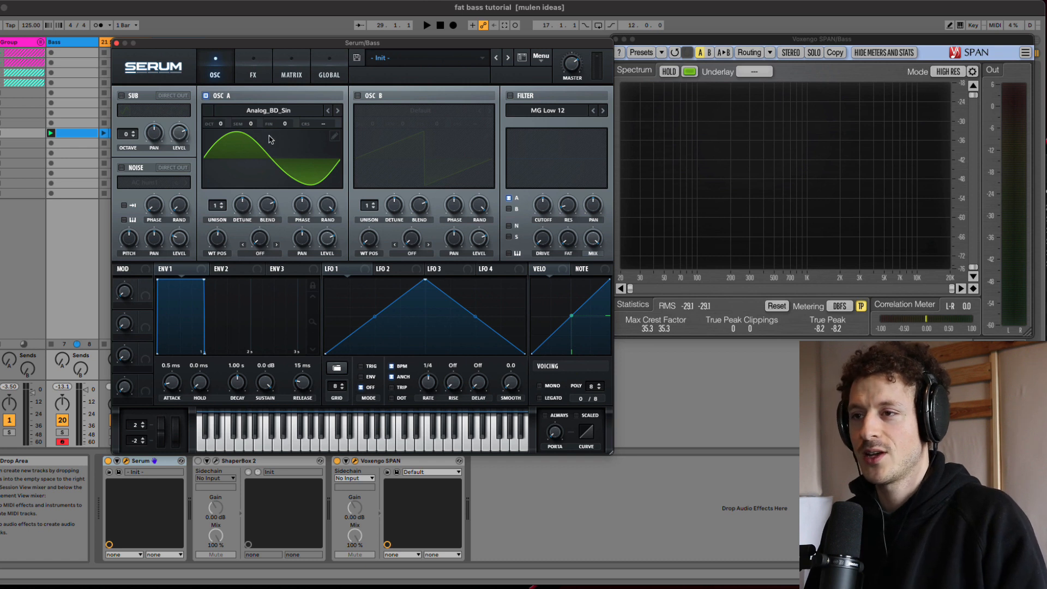
# Step: Enable the filter as MG Low 24 and assign ENV 2 to modulate its cutoff
pyautogui.click(510, 96)
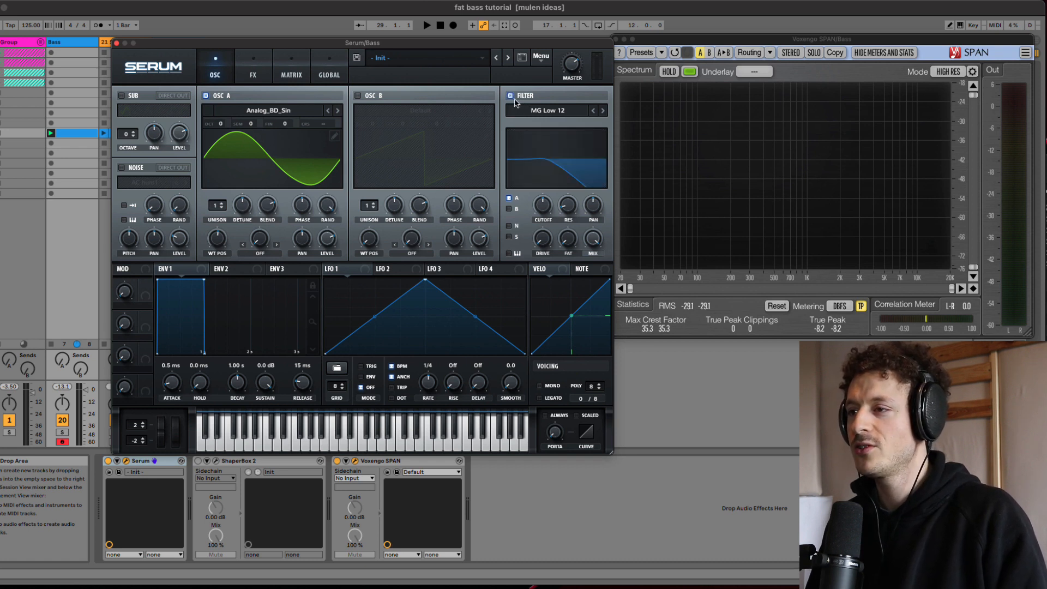
pyautogui.click(547, 111)
pyautogui.moveTo(556, 125)
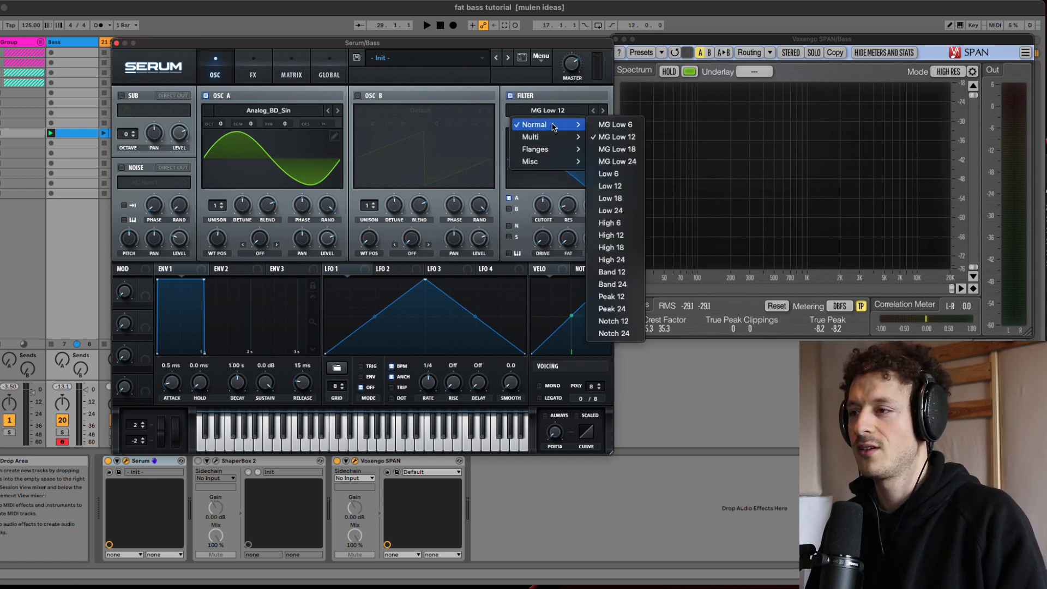
pyautogui.click(617, 161)
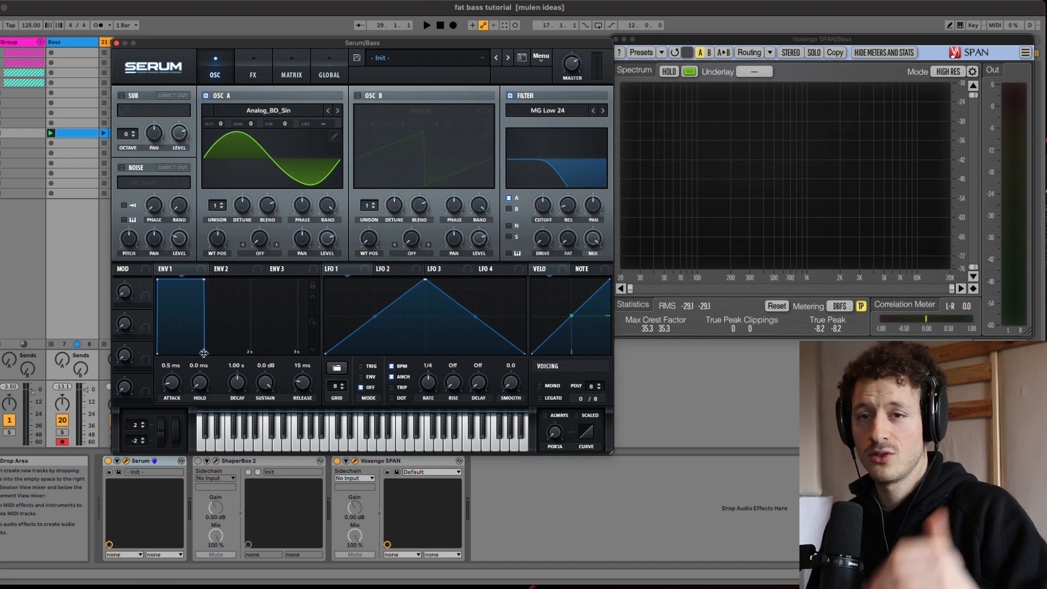
pyautogui.click(228, 270)
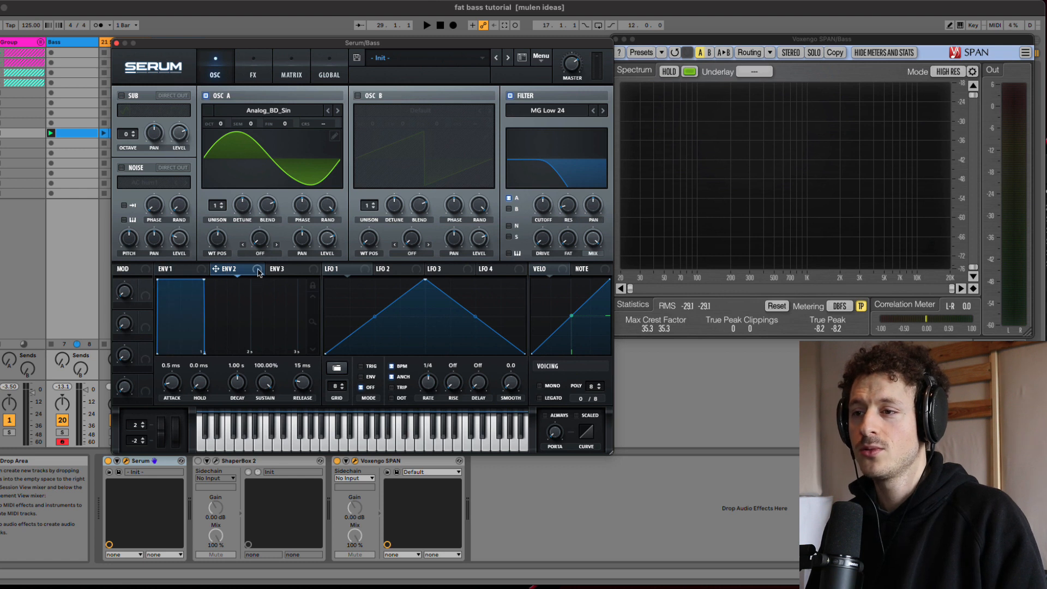
pyautogui.moveTo(260, 273); pyautogui.dragTo(540, 205)
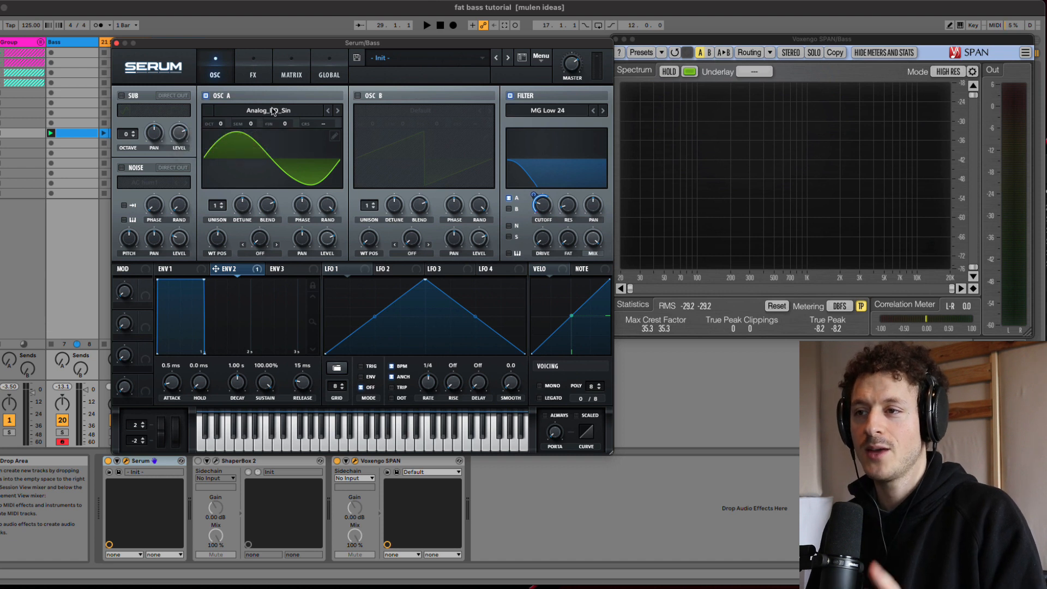
# Step: Replace oscillator A's wavetable with Basic Mini from the Analog category
pyautogui.click(277, 116)
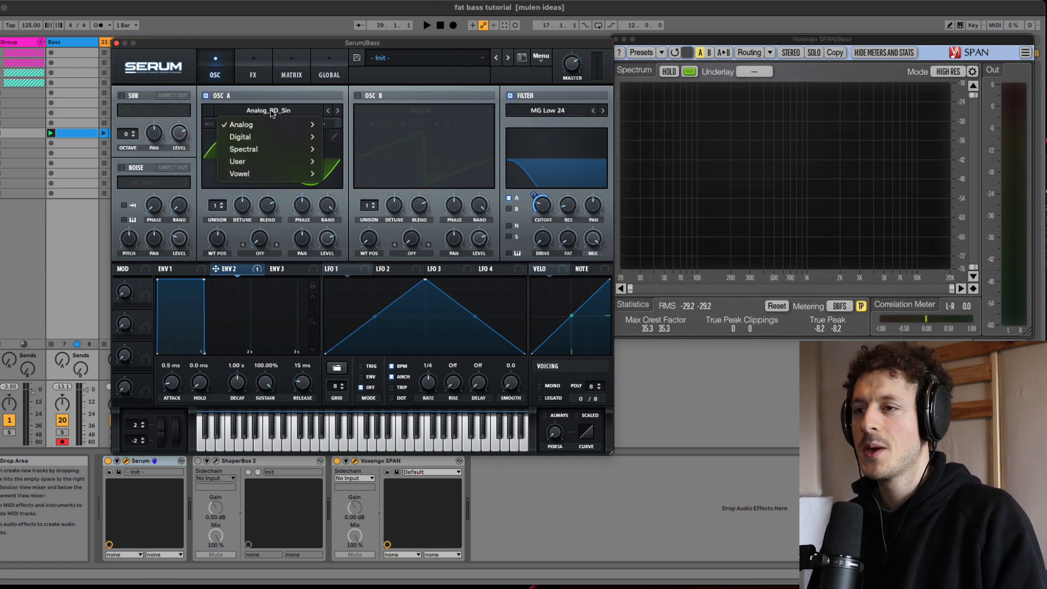
pyautogui.moveTo(269, 129)
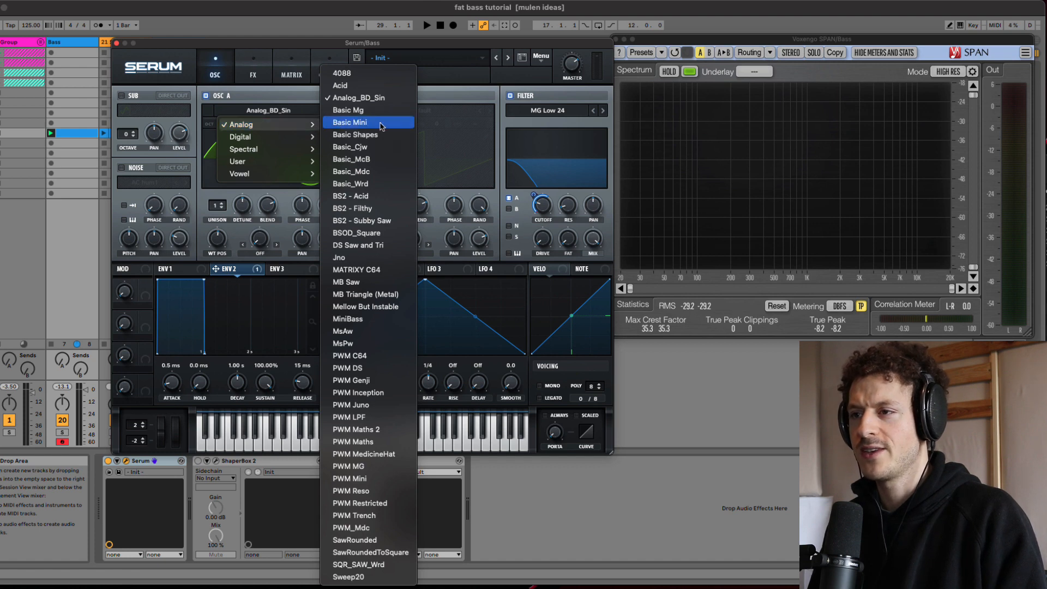
pyautogui.click(352, 122)
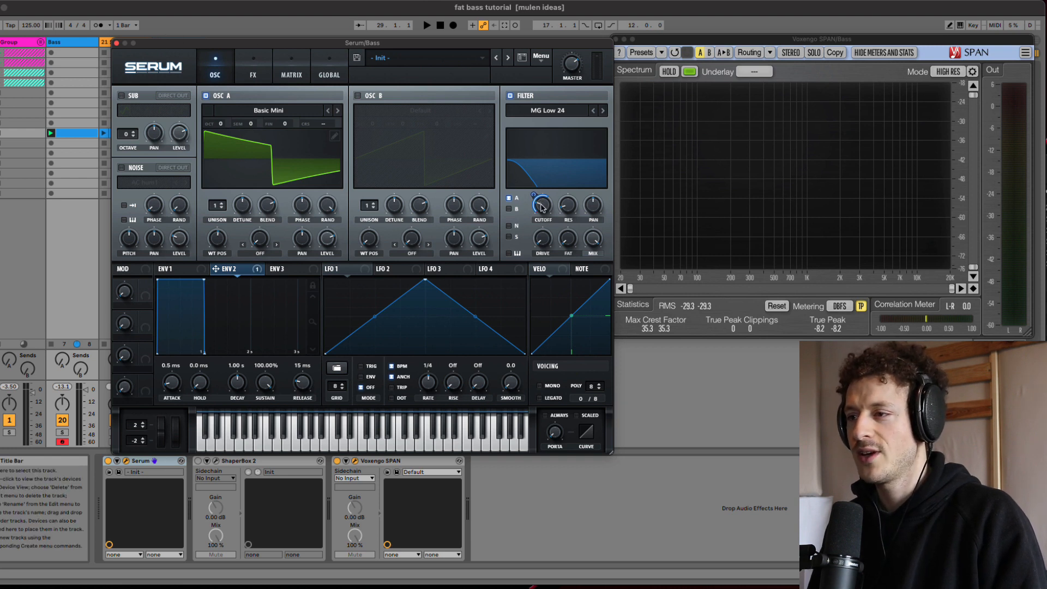
# Step: Lower the filter cutoff and shape ENV 1 with a decay of 822 ms and a sustain of -8.4 dB
pyautogui.moveTo(541, 207); pyautogui.dragTo(541, 220)
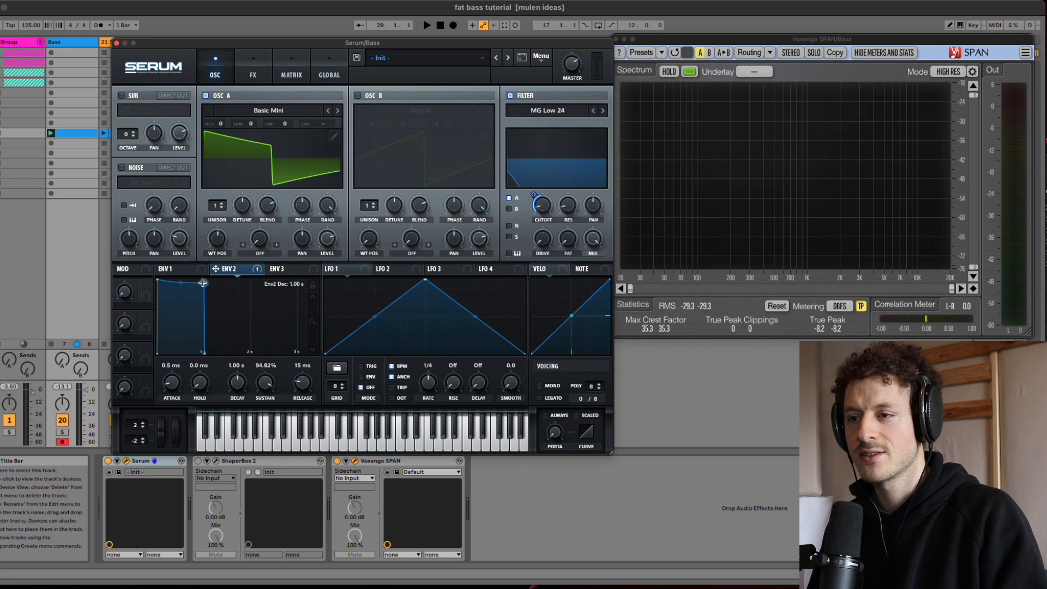
pyautogui.click(184, 271)
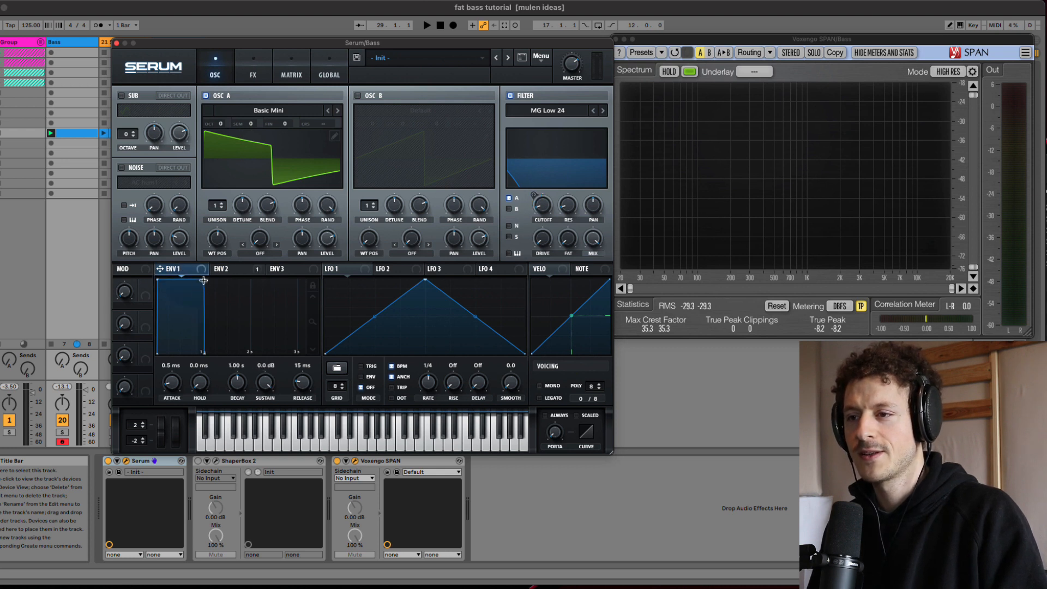
pyautogui.moveTo(203, 280); pyautogui.dragTo(191, 312)
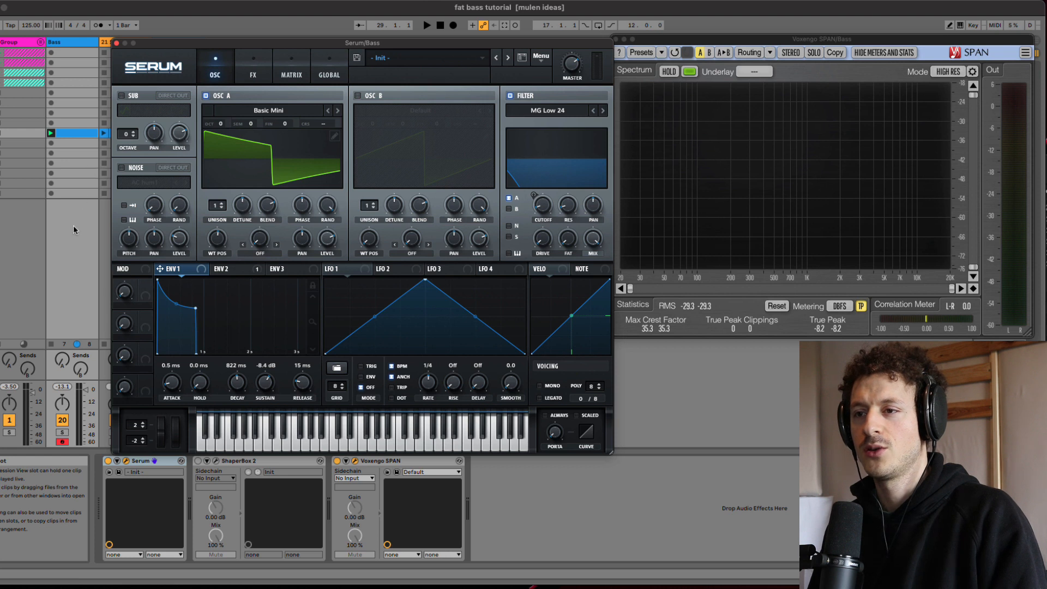
# Step: Play the bass clip, show ENV 2, and raise the filter's drive while listening
pyautogui.press('space')
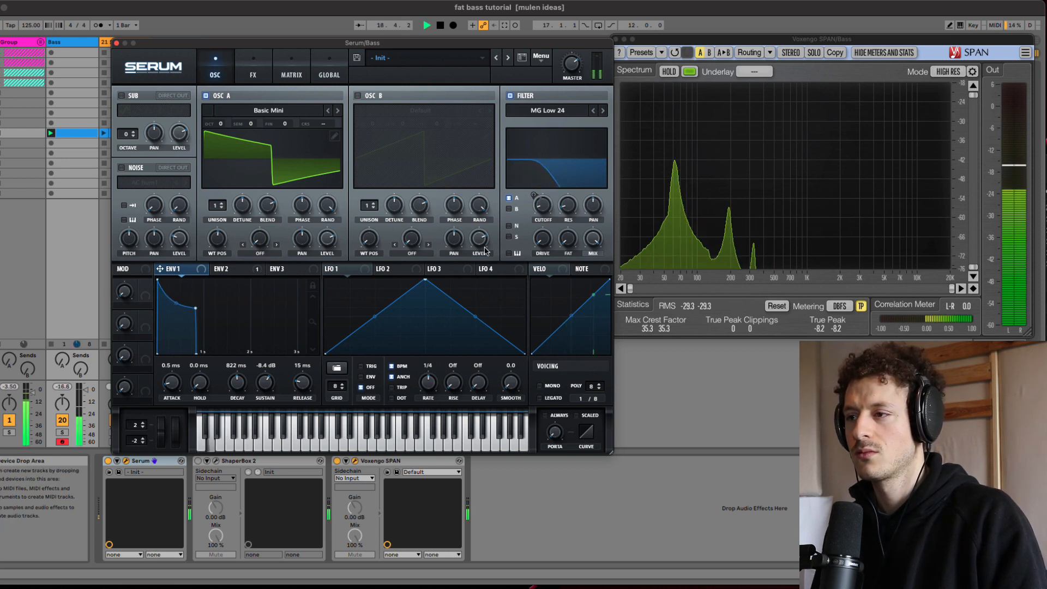
pyautogui.moveTo(542, 195)
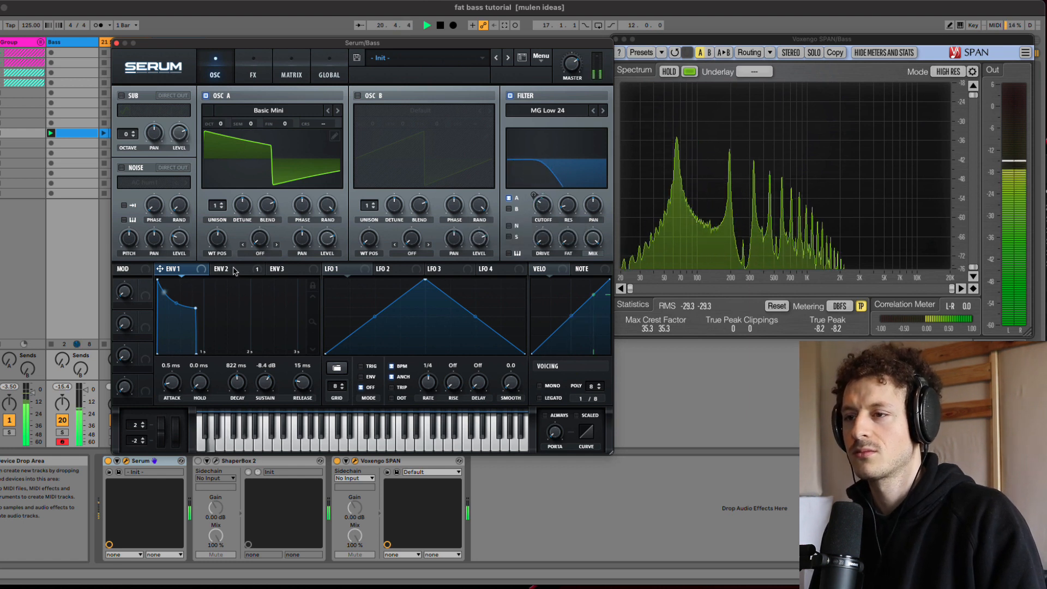
pyautogui.click(235, 269)
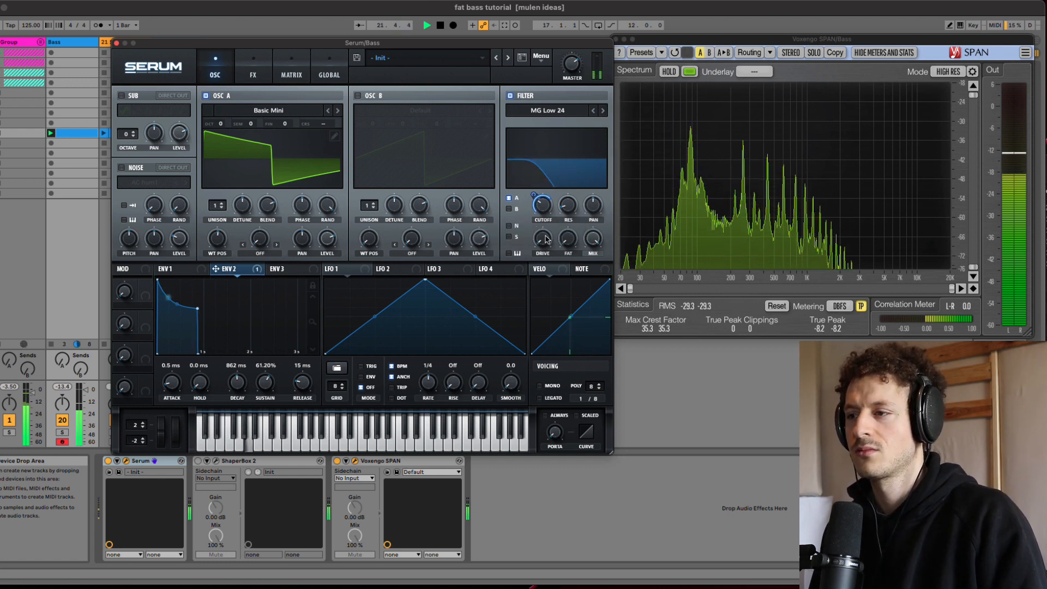
pyautogui.moveTo(547, 240); pyautogui.dragTo(540, 217)
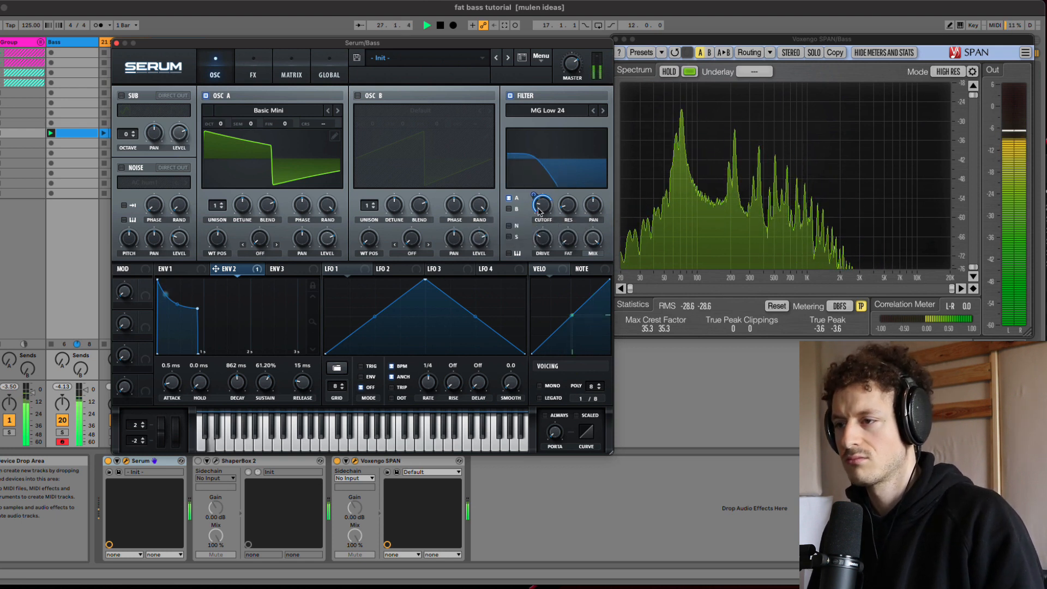
# Step: Set ENV 1 to a decay of 843 ms, a sustain of -8.8 dB and a release of 446 ms
pyautogui.click(180, 268)
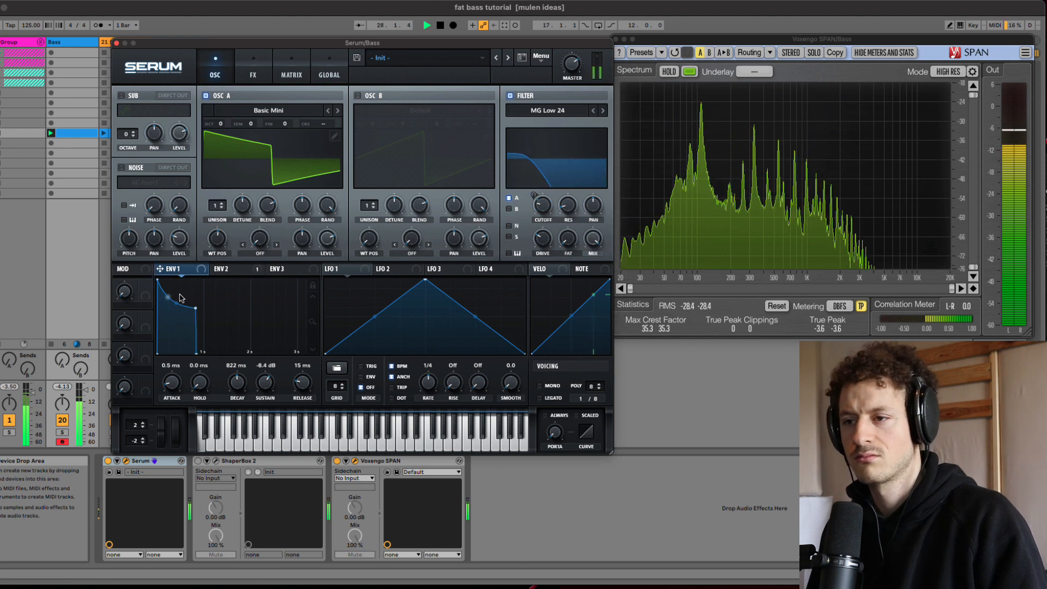
pyautogui.moveTo(195, 308); pyautogui.dragTo(197, 309)
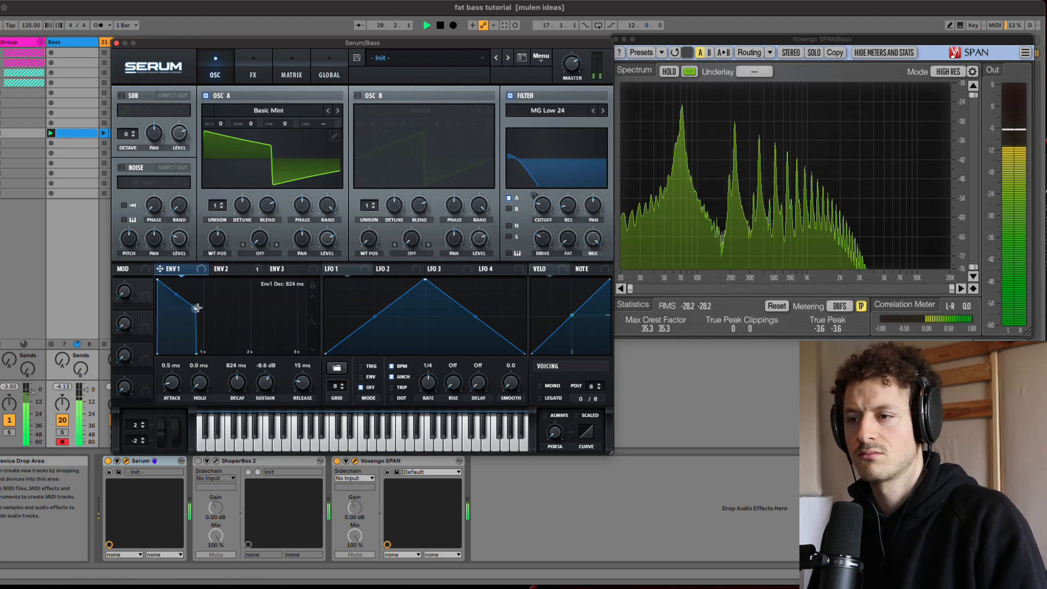
pyautogui.moveTo(200, 350); pyautogui.dragTo(242, 352)
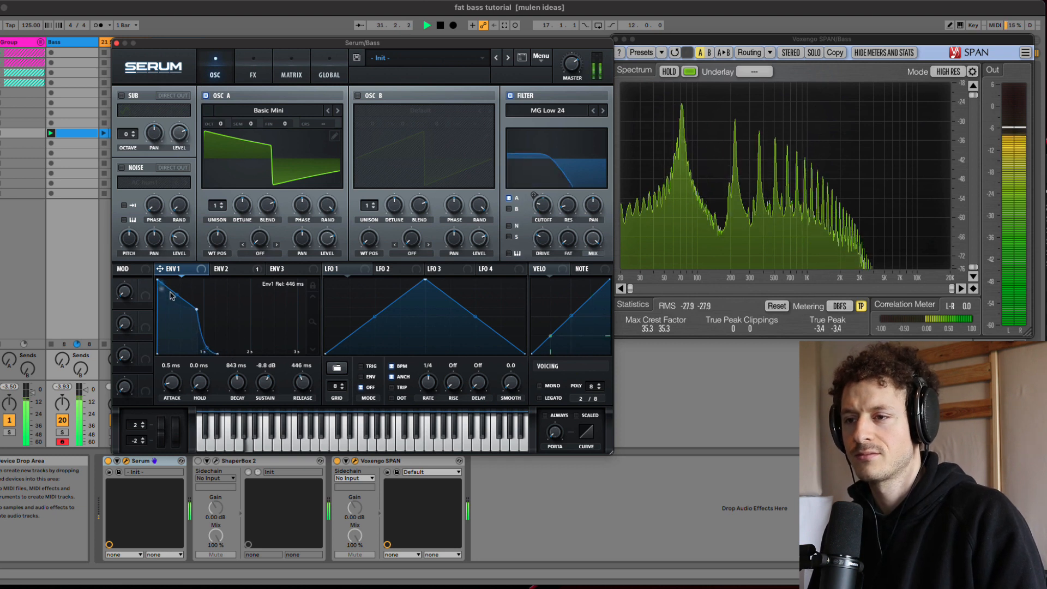
# Step: Increase the filter's resonance slightly while listening, and stop playback
pyautogui.moveTo(600, 163); pyautogui.dragTo(561, 167)
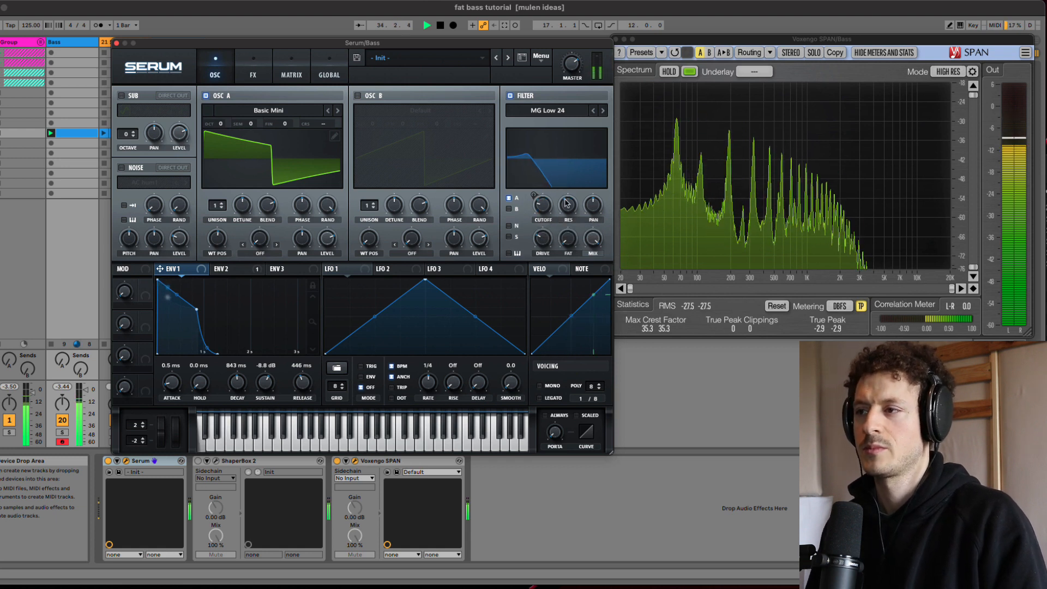
pyautogui.press('space')
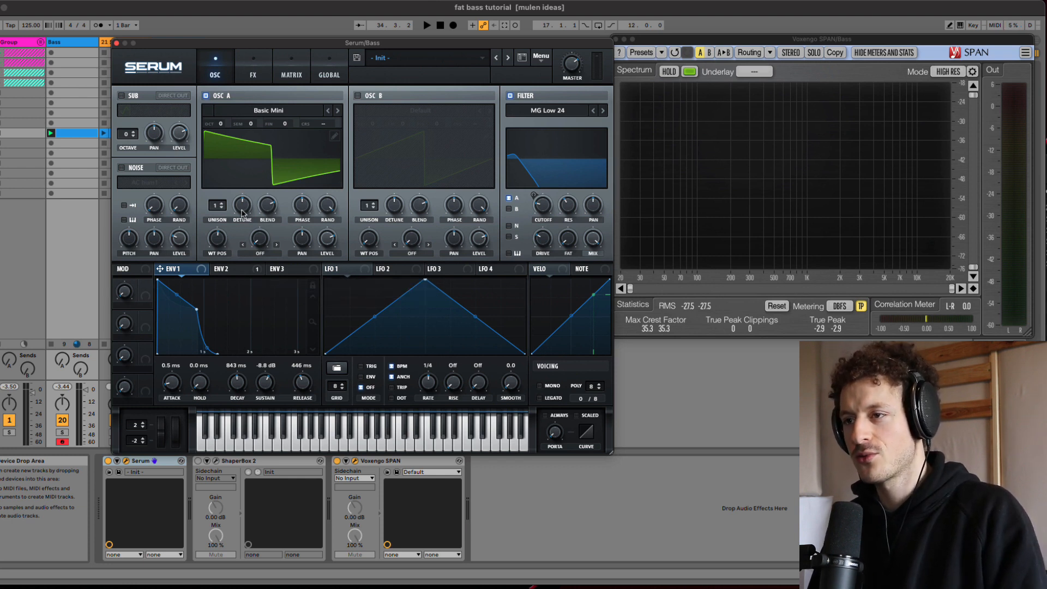
# Step: During playback, set oscillator A's wavetable position to 4 and raise the filter cutoff slightly
pyautogui.press('space')
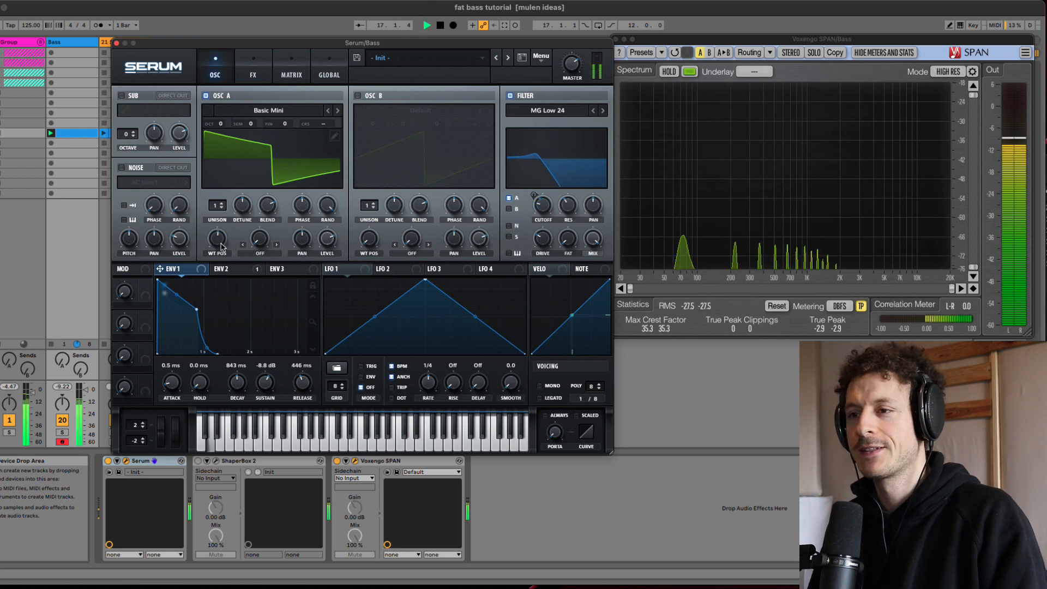
pyautogui.moveTo(216, 240); pyautogui.dragTo(216, 209)
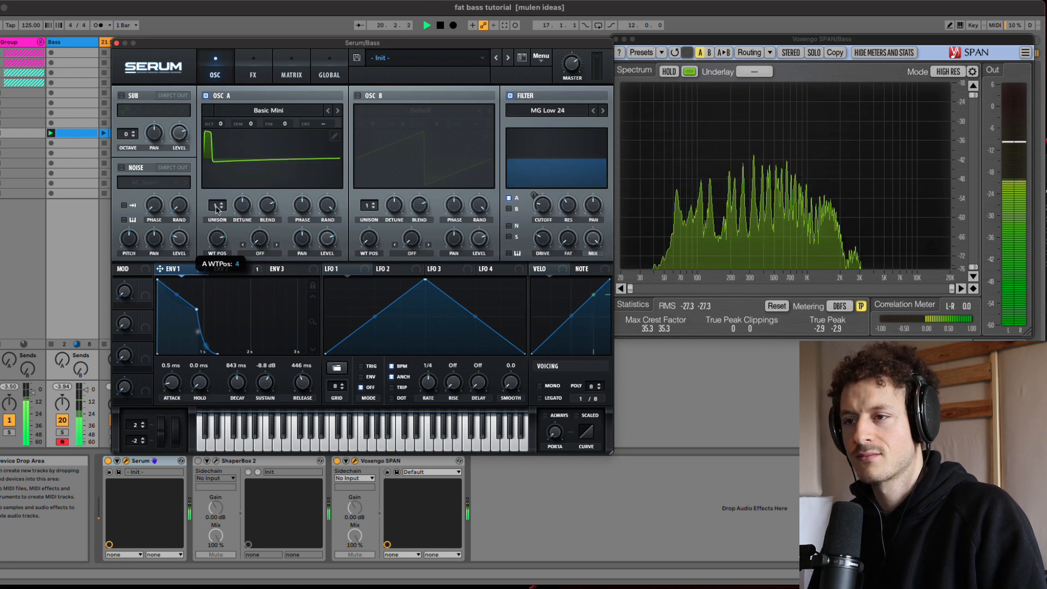
pyautogui.moveTo(544, 205); pyautogui.dragTo(541, 193)
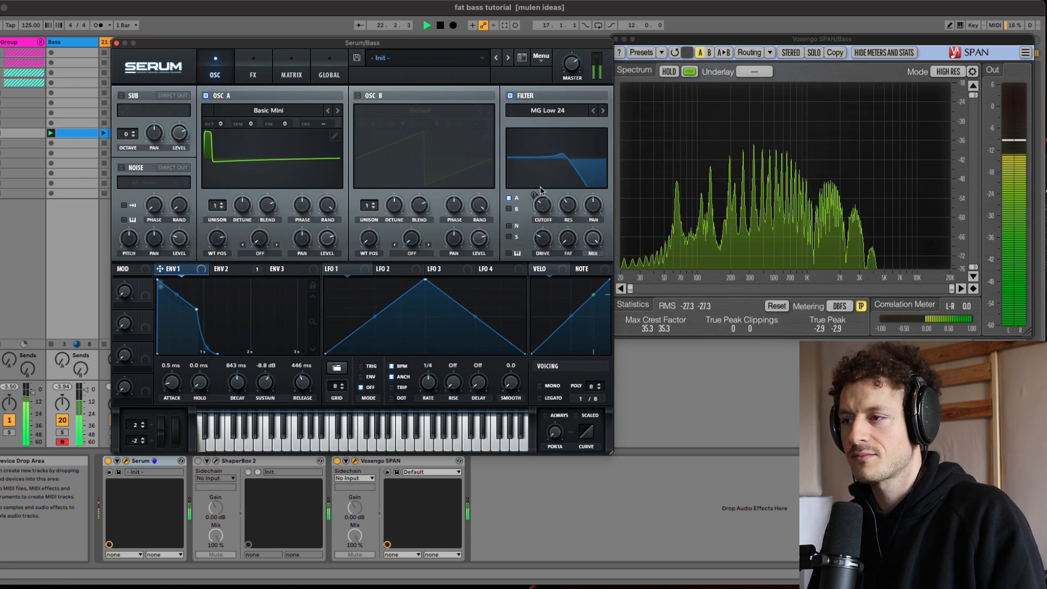
pyautogui.press('space')
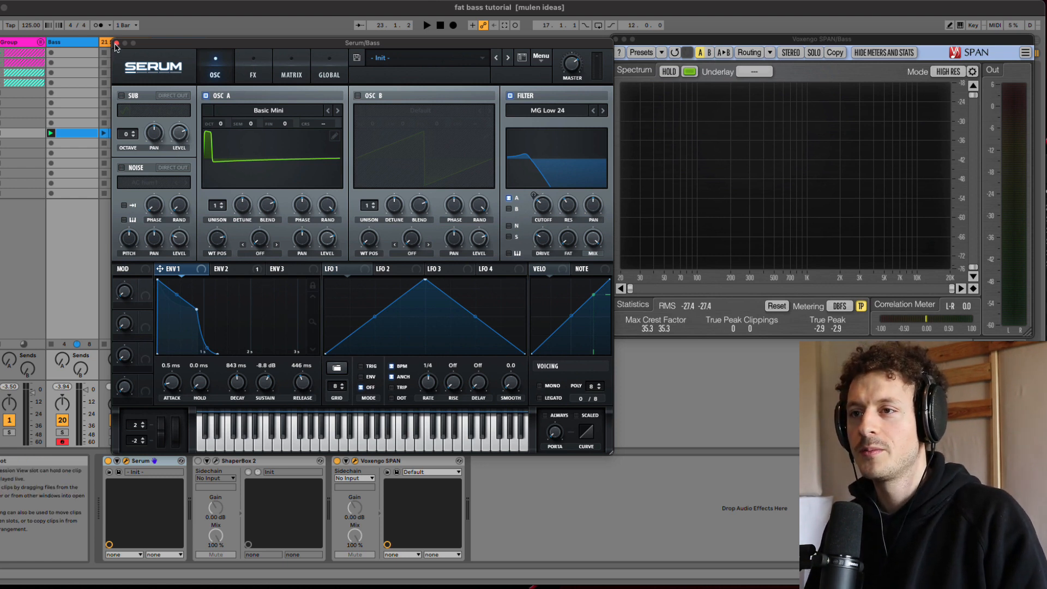
# Step: Close the Serum window and open the Sylenth1 instrument on track 21
pyautogui.click(116, 42)
pyautogui.click(120, 43)
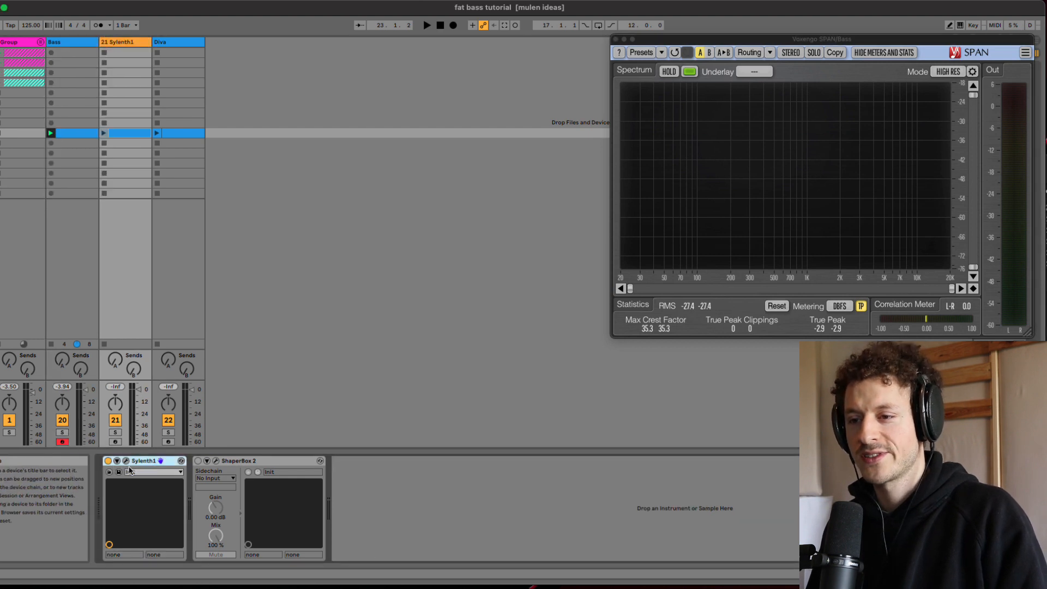
pyautogui.click(126, 461)
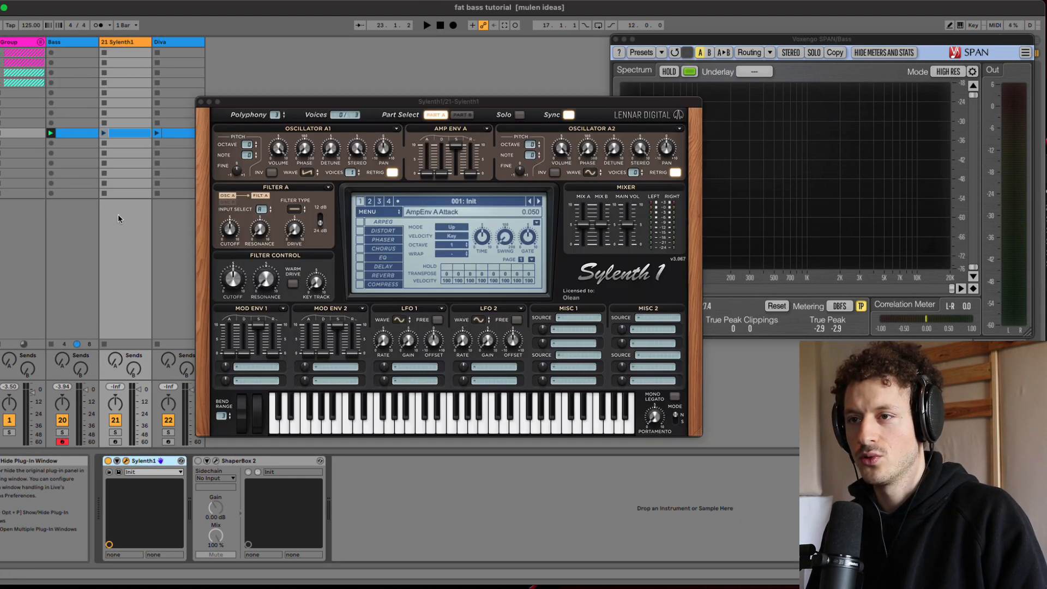
pyautogui.click(64, 136)
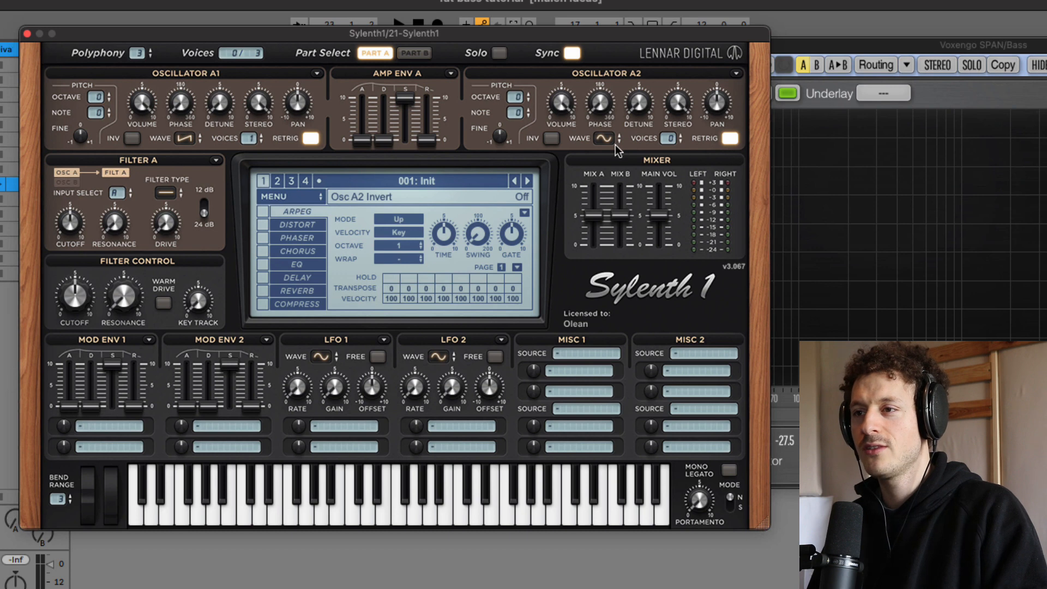
# Step: Set Sylenth1's Filter A to a low-pass with a 24 dB slope and lower its cutoff to 3.852
pyautogui.click(168, 193)
pyautogui.click(200, 222)
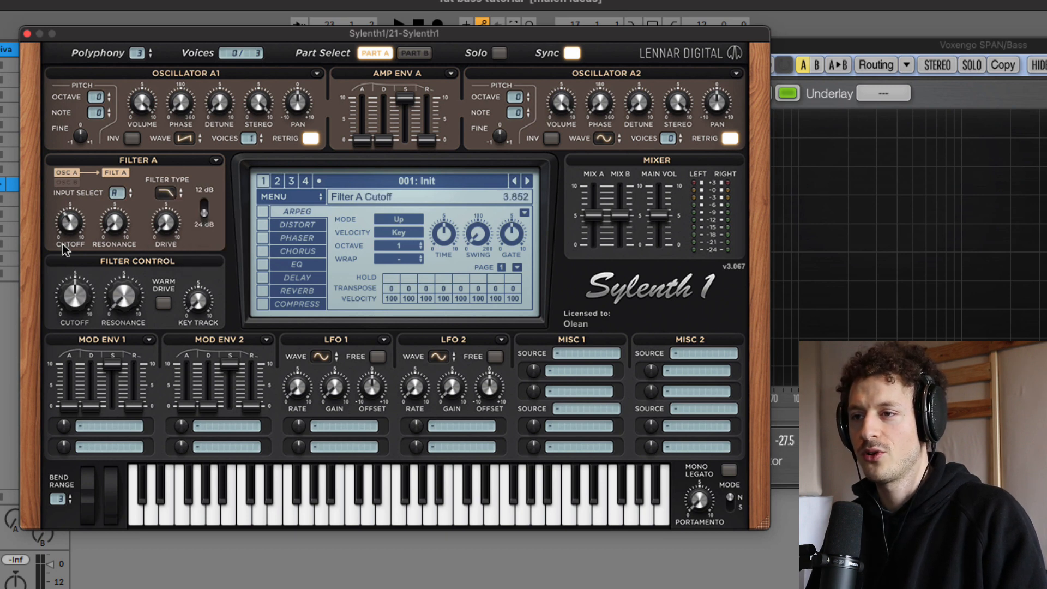
# Step: Route Mod Env 1 to Filter A's cutoff with an amount of 2.588 and shape the modulation and amp envelopes with reduced sustain
pyautogui.click(82, 427)
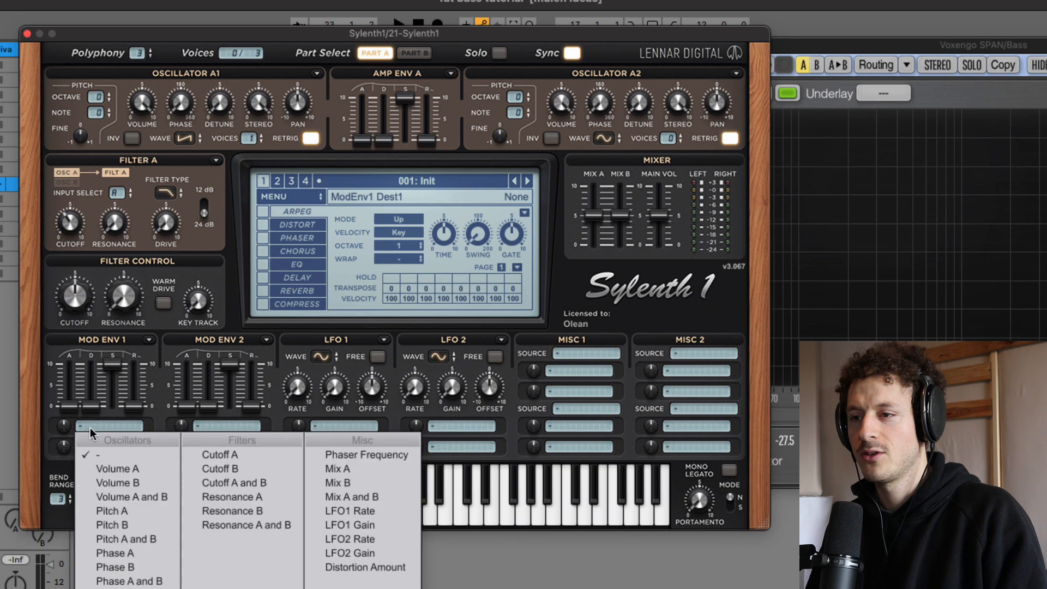
pyautogui.click(241, 455)
pyautogui.moveTo(108, 365); pyautogui.dragTo(133, 388)
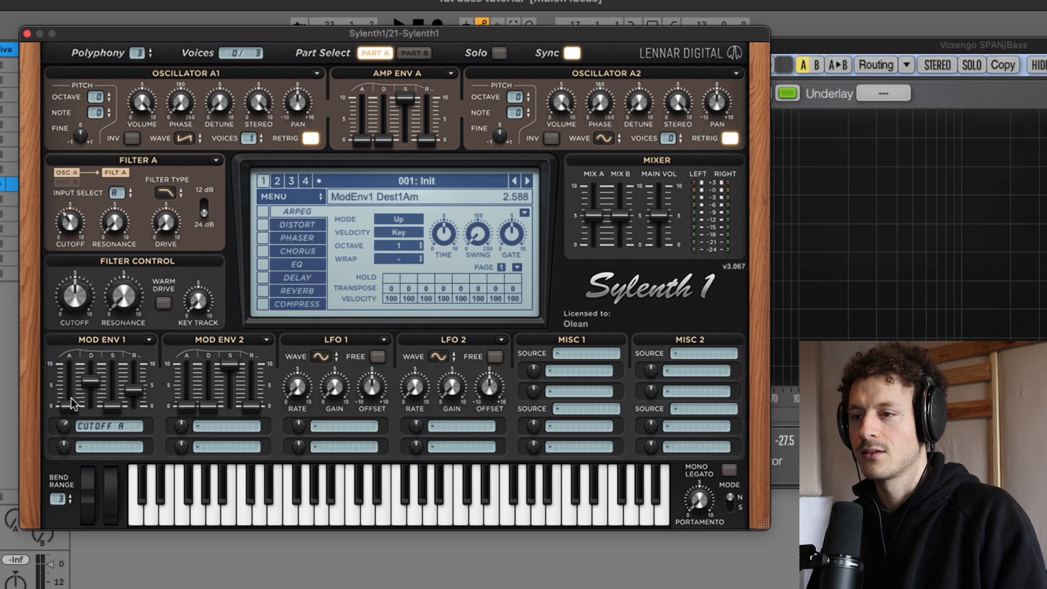
pyautogui.moveTo(404, 97)
pyautogui.mouseDown()
pyautogui.moveTo(405, 140)
pyautogui.moveTo(391, 114)
pyautogui.moveTo(427, 124)
pyautogui.moveTo(427, 111)
pyautogui.moveTo(409, 118)
pyautogui.mouseUp()
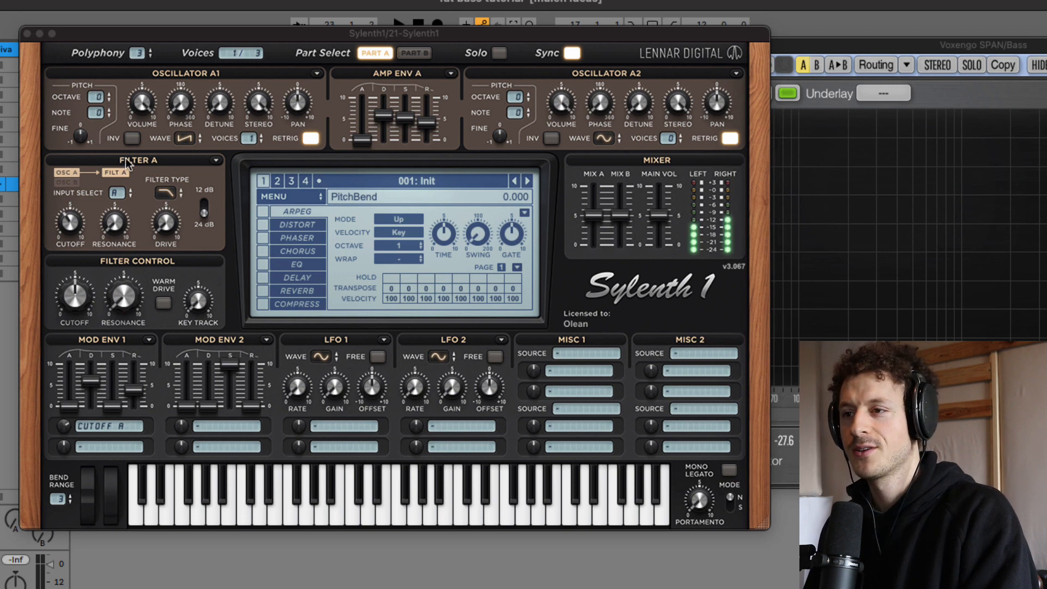
pyautogui.click(114, 224)
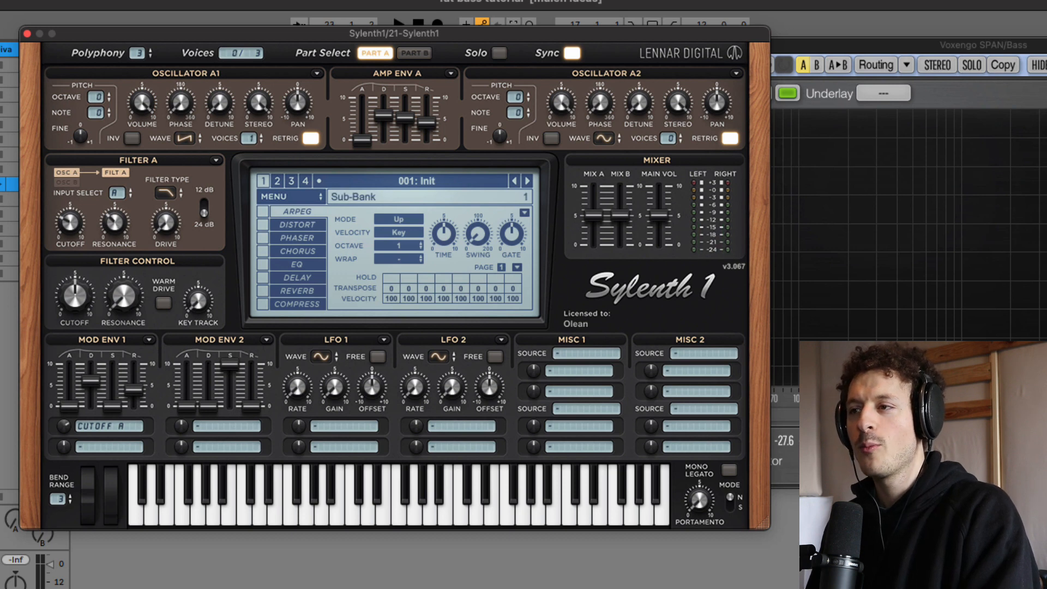
# Step: Set oscillators A1 and A2 to Pulse waves and enable A2 with one voice at octave +1 and volume 10
pyautogui.click(182, 141)
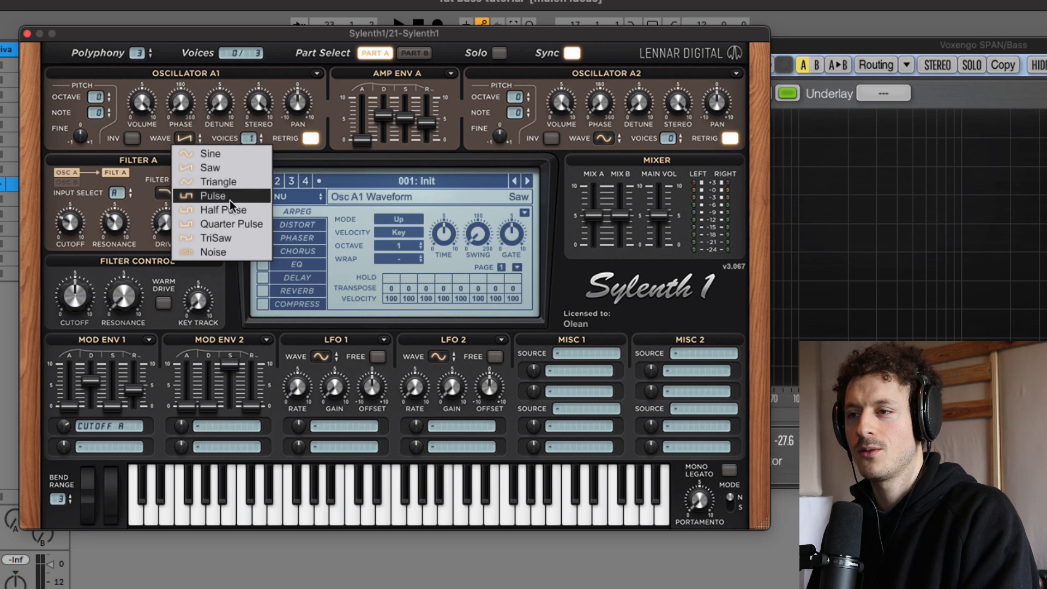
pyautogui.click(212, 195)
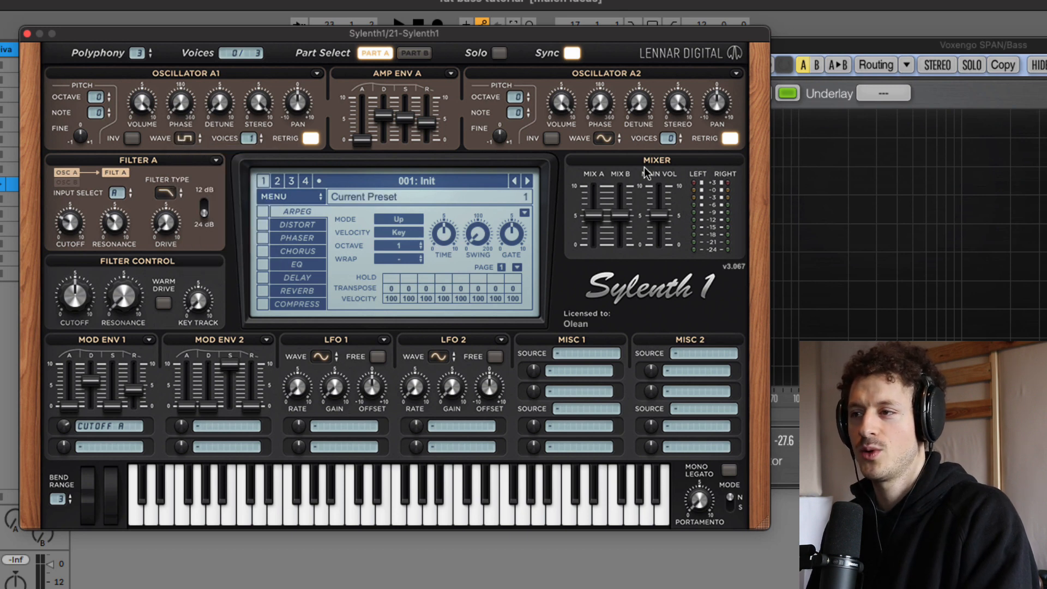
pyautogui.click(602, 141)
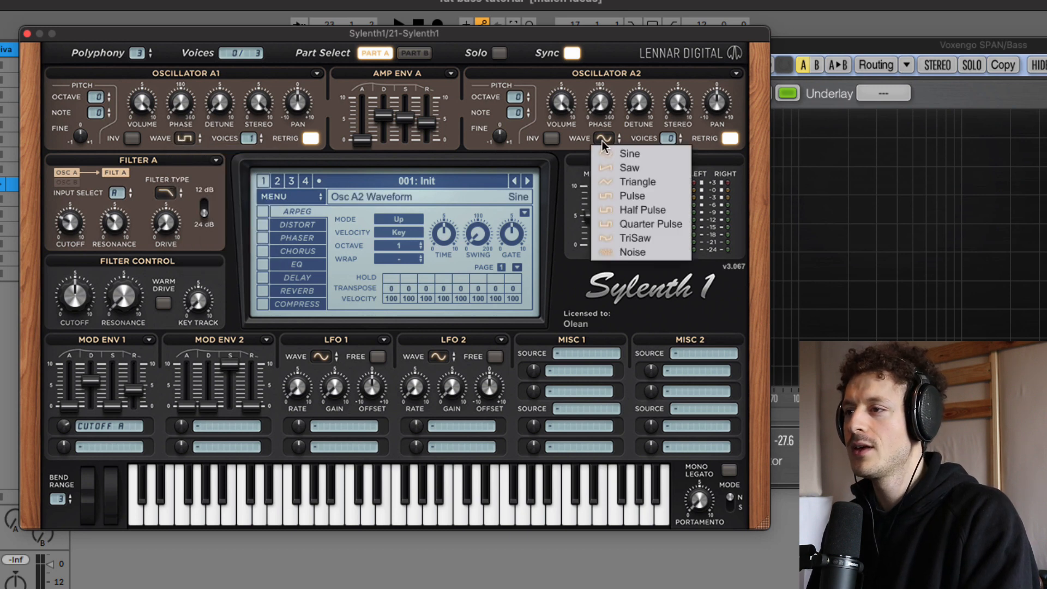
pyautogui.click(631, 196)
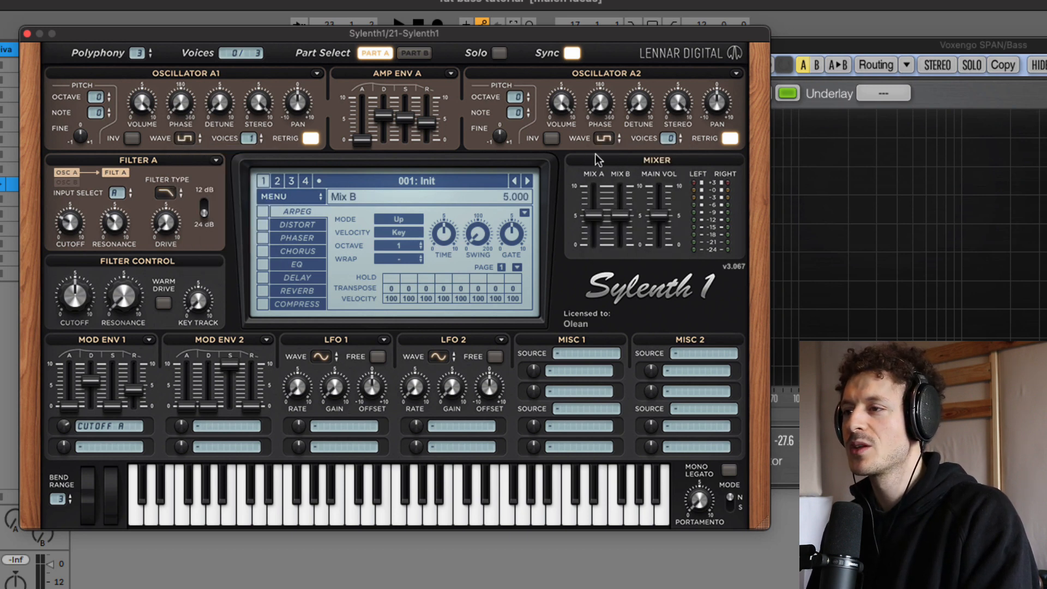
pyautogui.click(519, 96)
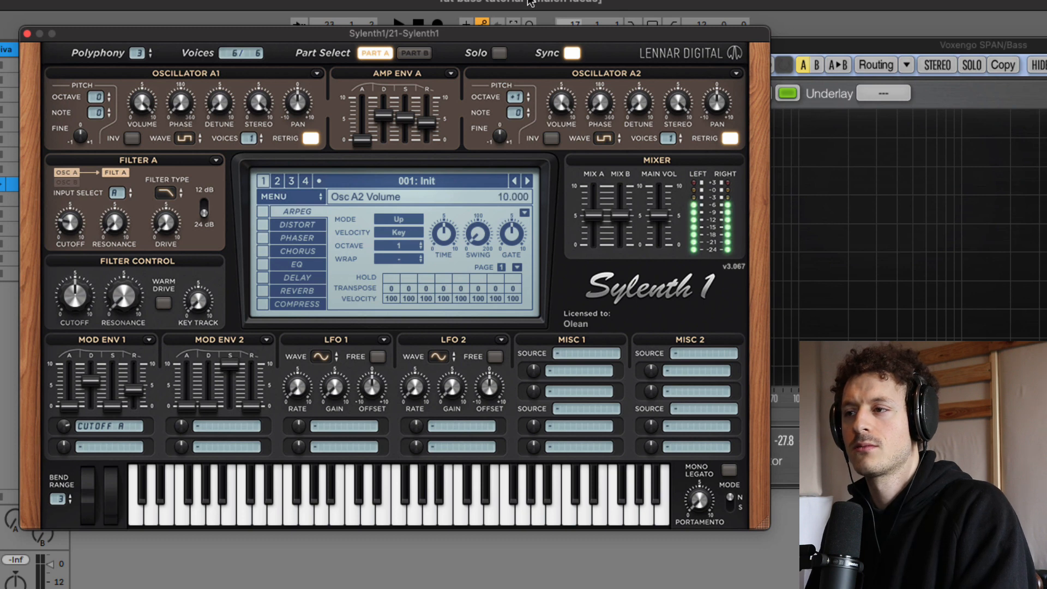
# Step: Switch oscillator A2 to a Saw wave and lower the Filter Control cutoff to 3.393
pyautogui.click(602, 140)
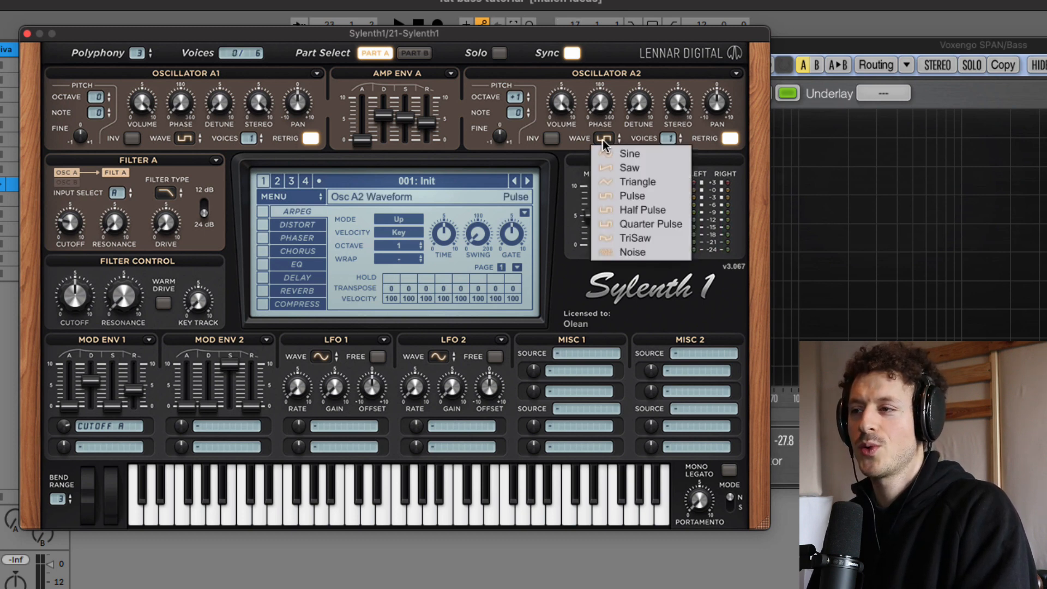
pyautogui.click(620, 169)
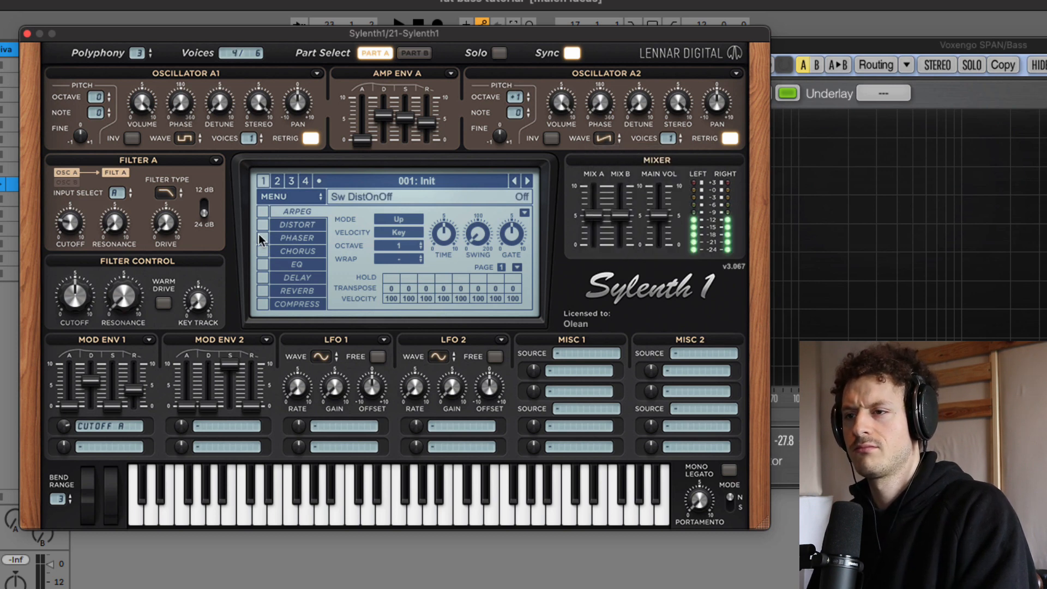
pyautogui.moveTo(83, 312)
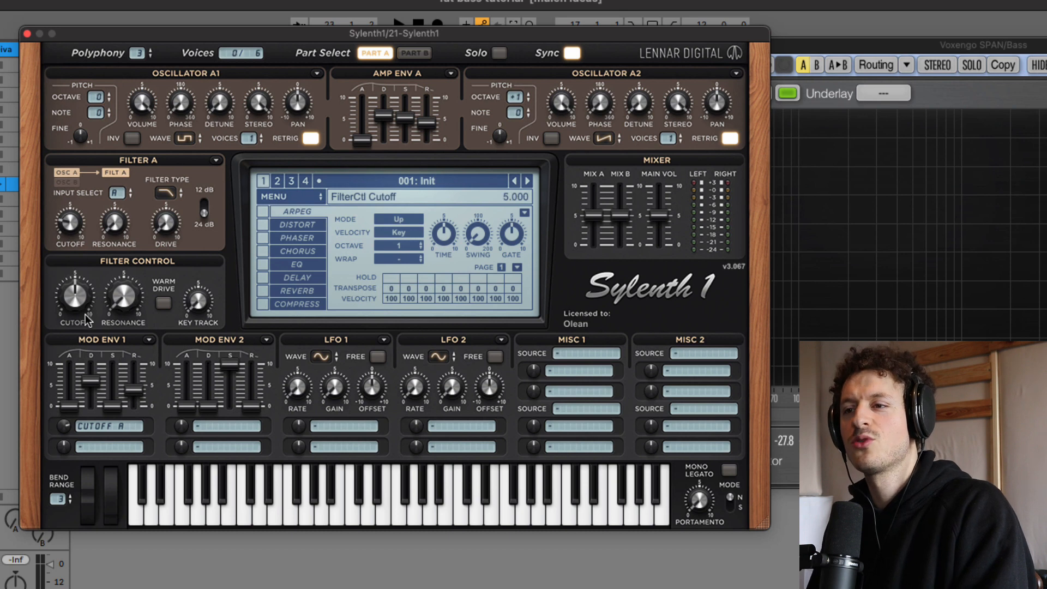
pyautogui.moveTo(73, 294); pyautogui.dragTo(68, 322)
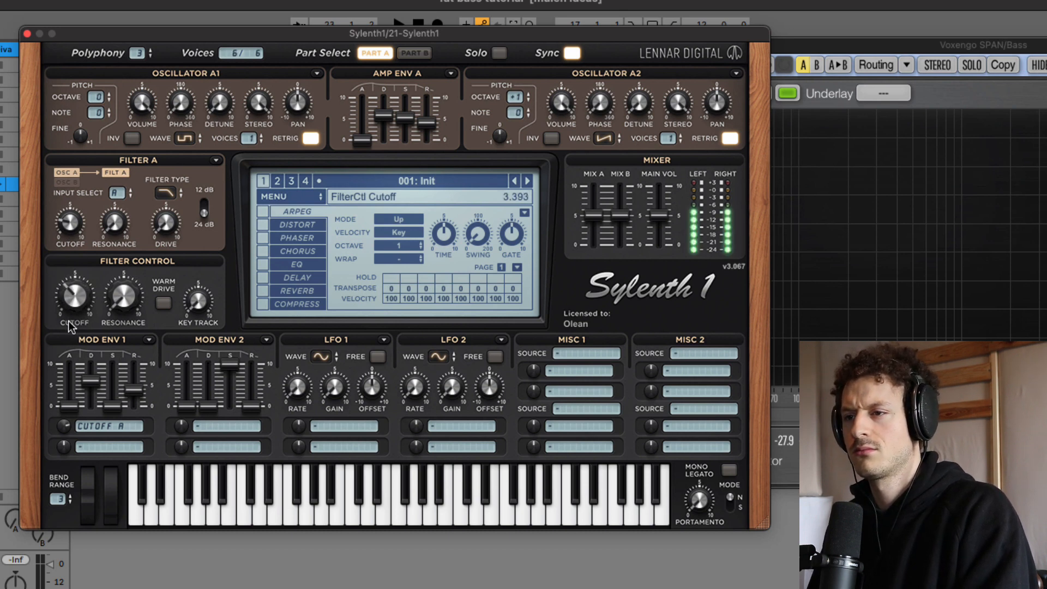
# Step: Slightly shorten Mod Env 1's decay and release, raise its sustain above the middle, and bring Amp Env A's sustain down to a low level
pyautogui.moveTo(404, 118); pyautogui.dragTo(405, 139)
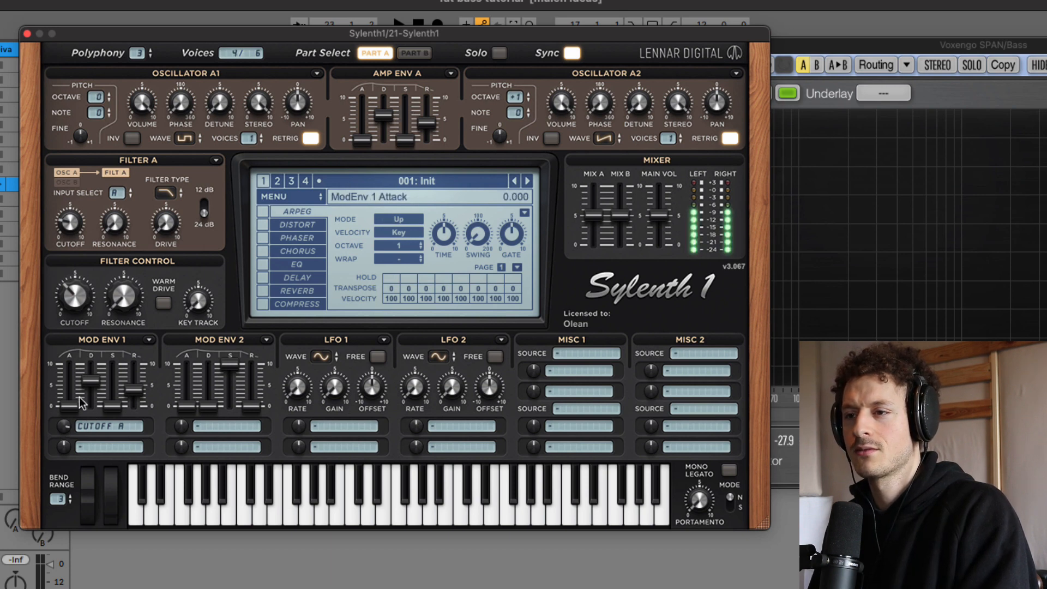
pyautogui.moveTo(131, 394); pyautogui.dragTo(131, 396)
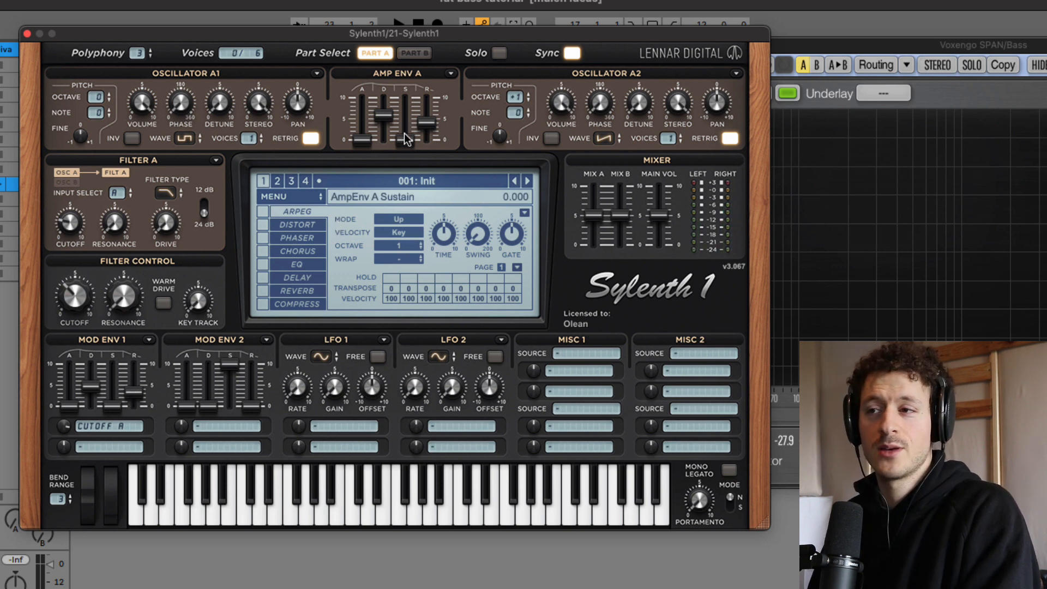
pyautogui.moveTo(405, 137); pyautogui.dragTo(395, 11)
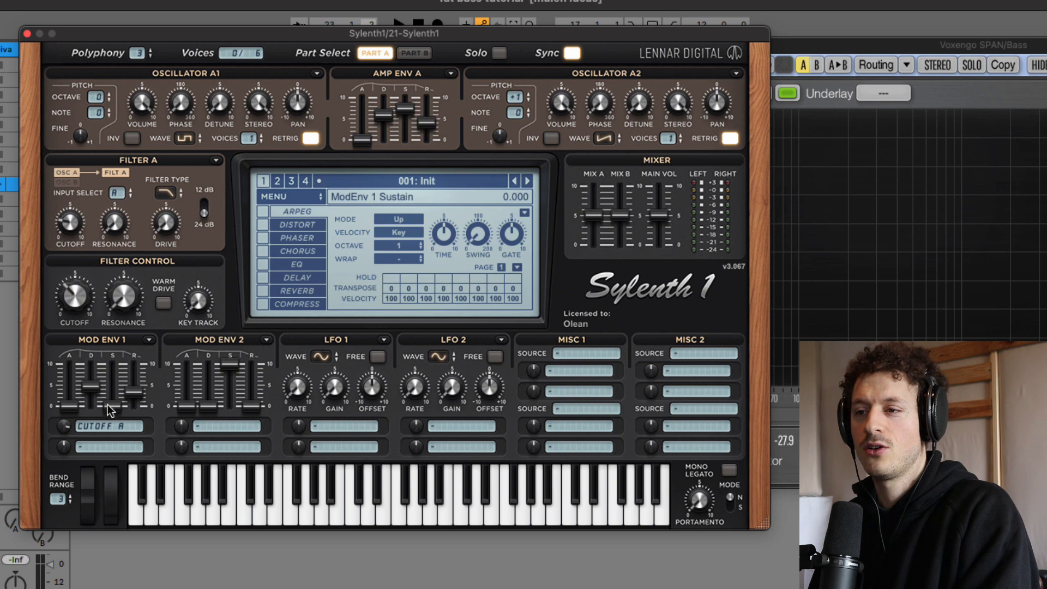
pyautogui.moveTo(107, 404); pyautogui.dragTo(113, 376)
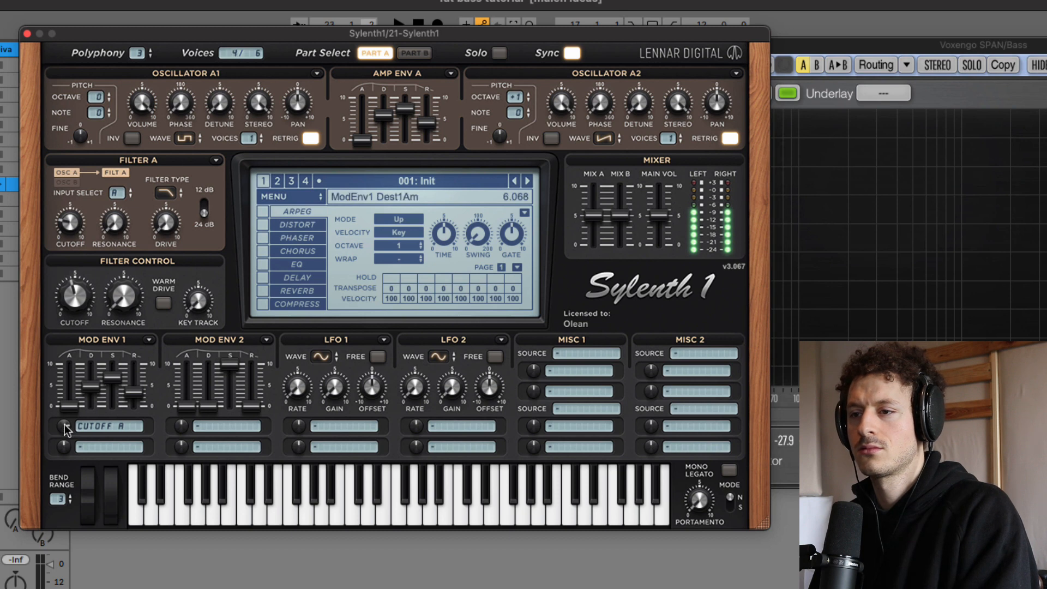
pyautogui.moveTo(405, 109); pyautogui.dragTo(411, 136)
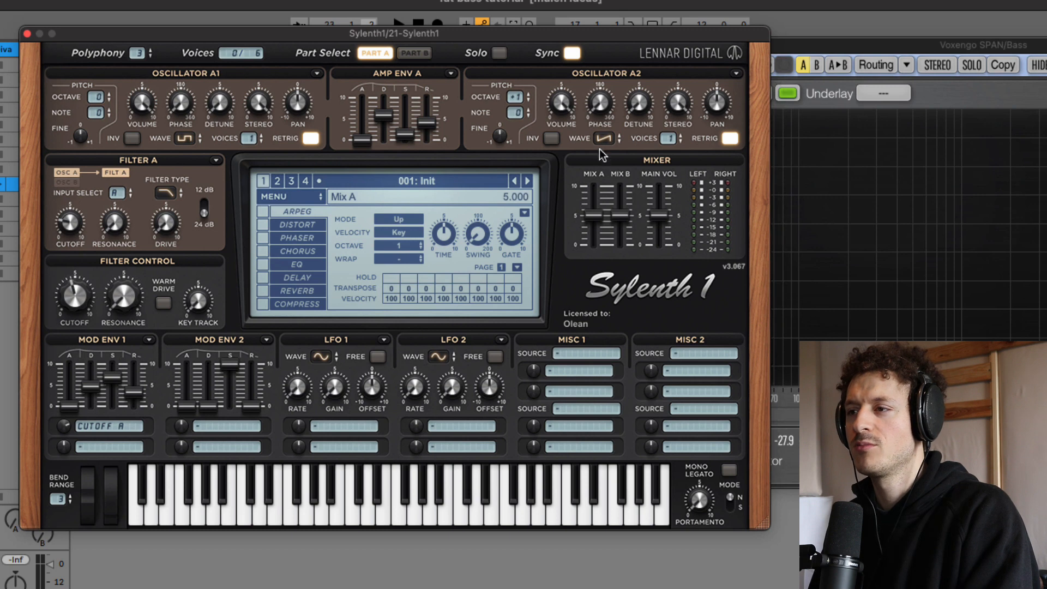
# Step: Change oscillator A1's waveform to Saw and audition the bass
pyautogui.click(184, 138)
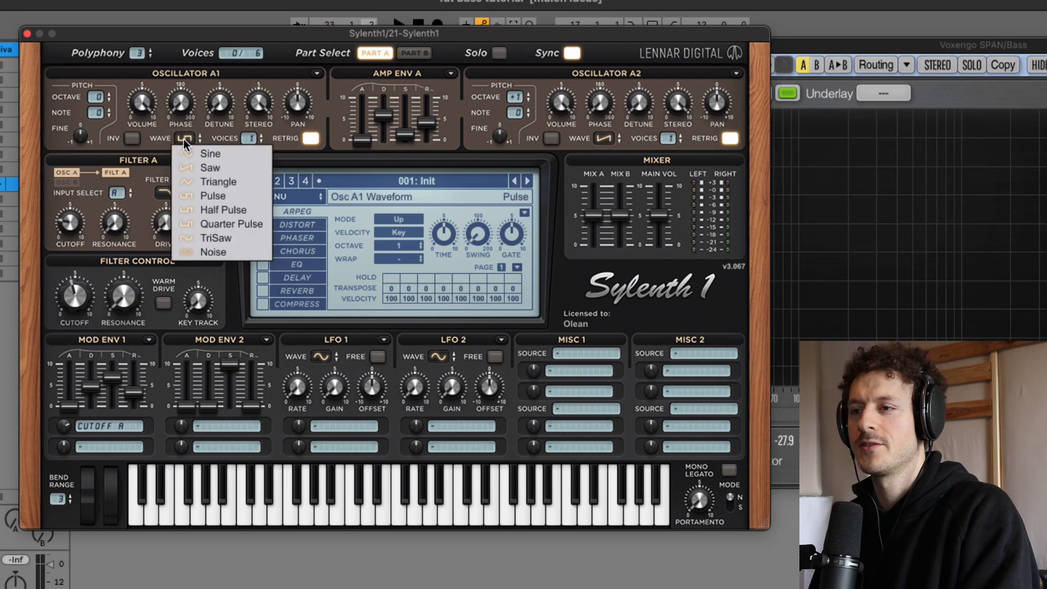
pyautogui.click(220, 166)
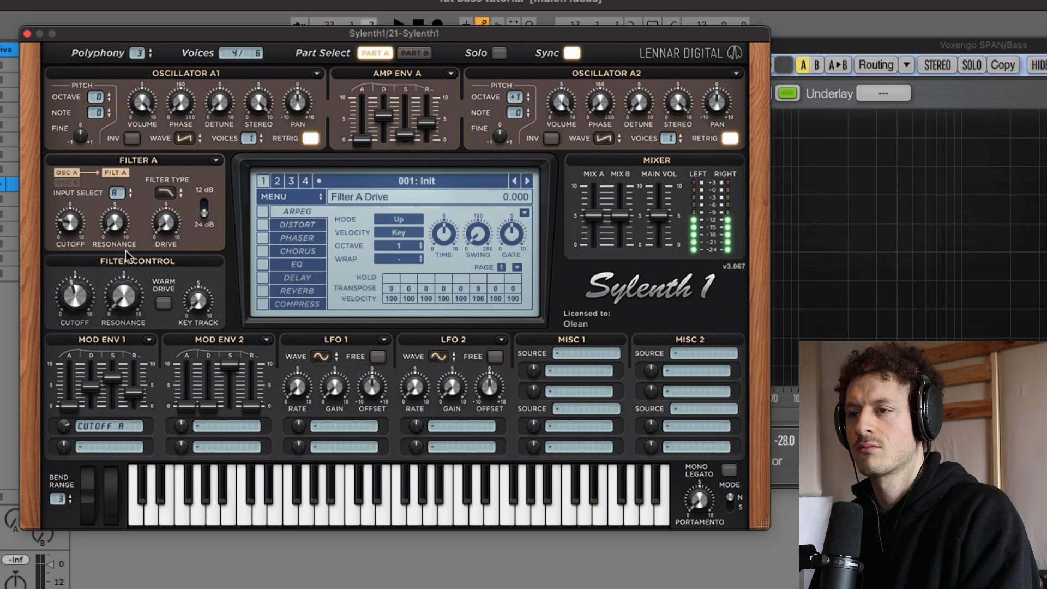
pyautogui.moveTo(61, 198); pyautogui.dragTo(61, 194)
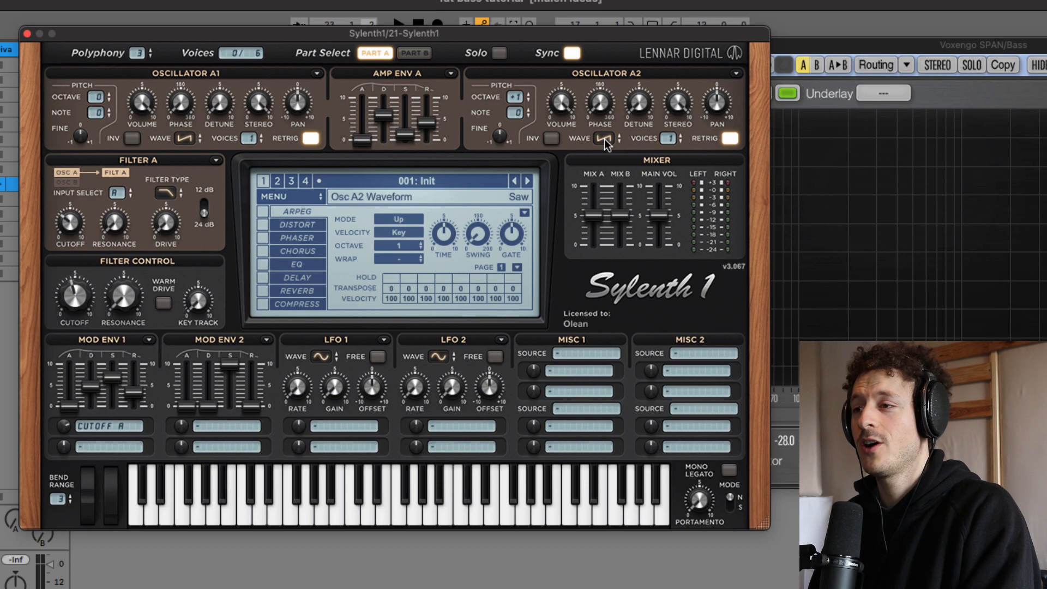
# Step: Tune oscillator A2 to octave 0 and note +7, trying a Sine wave on oscillator A1 before returning it to Saw
pyautogui.click(183, 137)
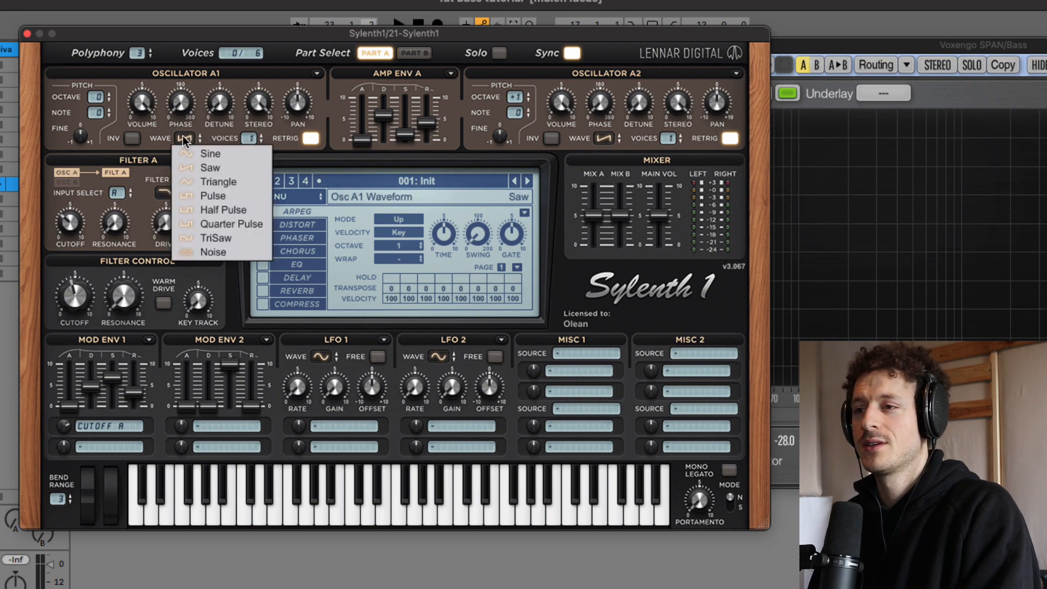
pyautogui.click(193, 149)
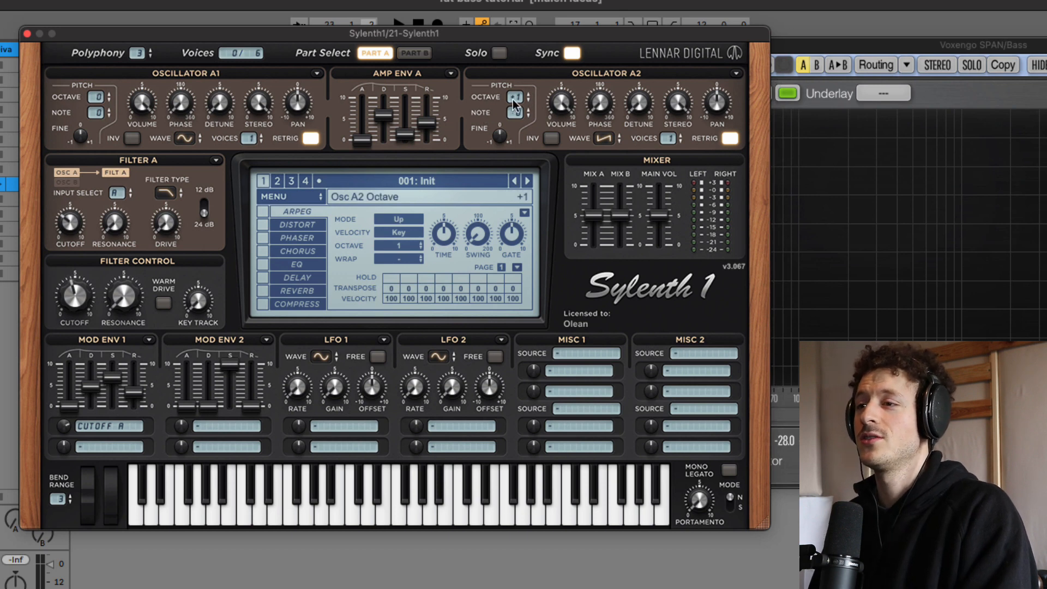
pyautogui.moveTo(512, 100); pyautogui.dragTo(511, 102)
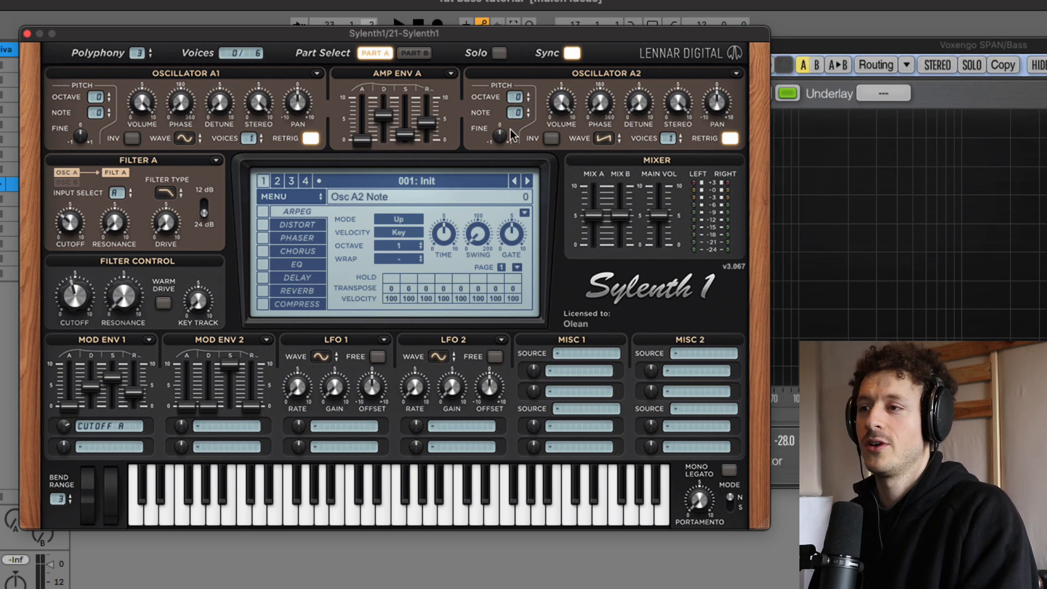
pyautogui.moveTo(518, 112); pyautogui.dragTo(511, 18)
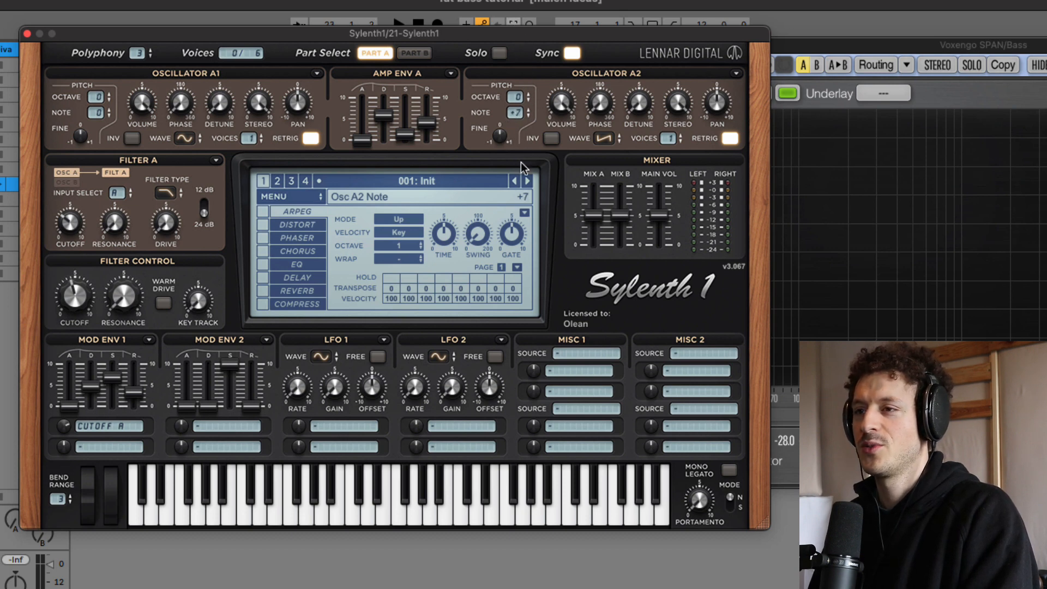
pyautogui.click(185, 138)
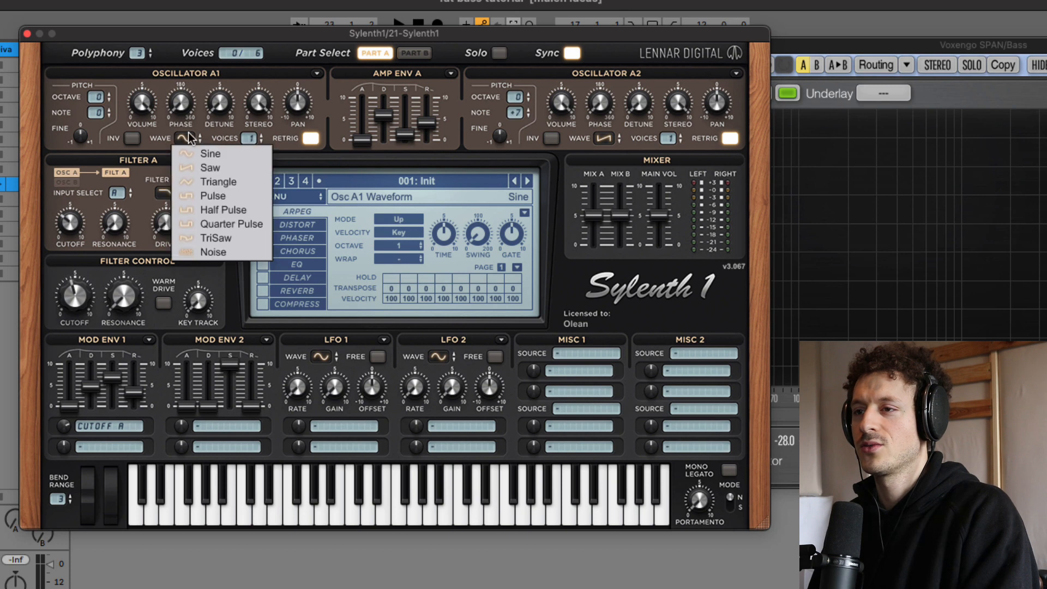
pyautogui.click(202, 164)
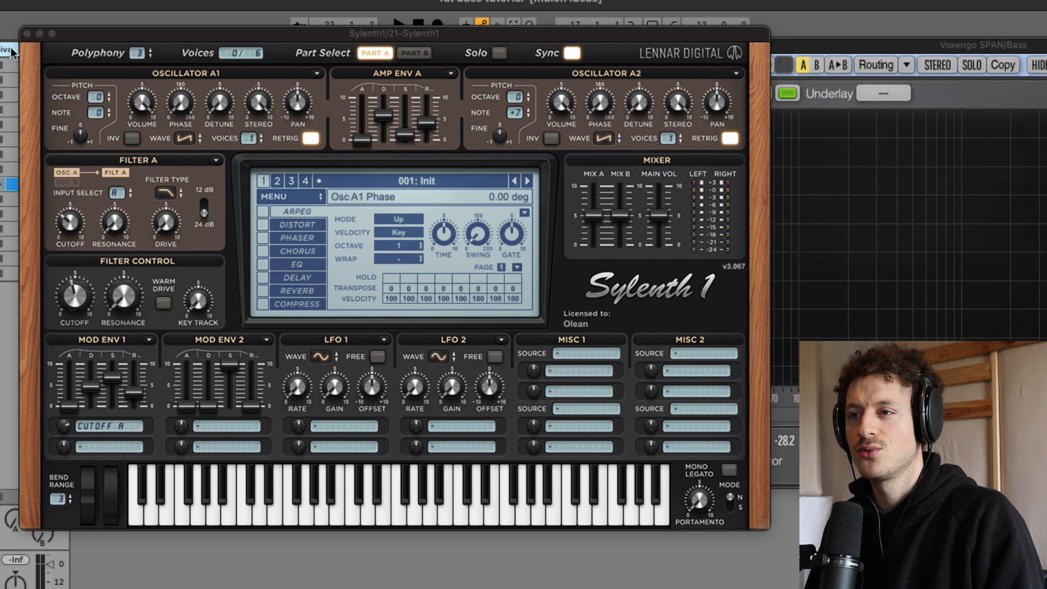
# Step: Close the Sylenth1 window and open the Diva instrument on its track
pyautogui.click(27, 34)
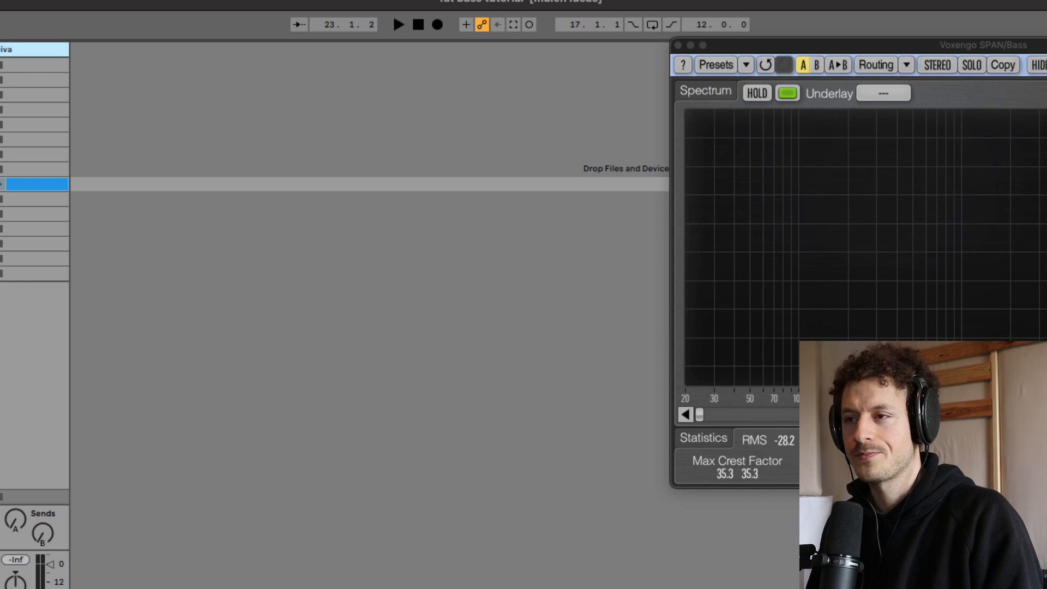
pyautogui.moveTo(1046, 13); pyautogui.dragTo(378, 22)
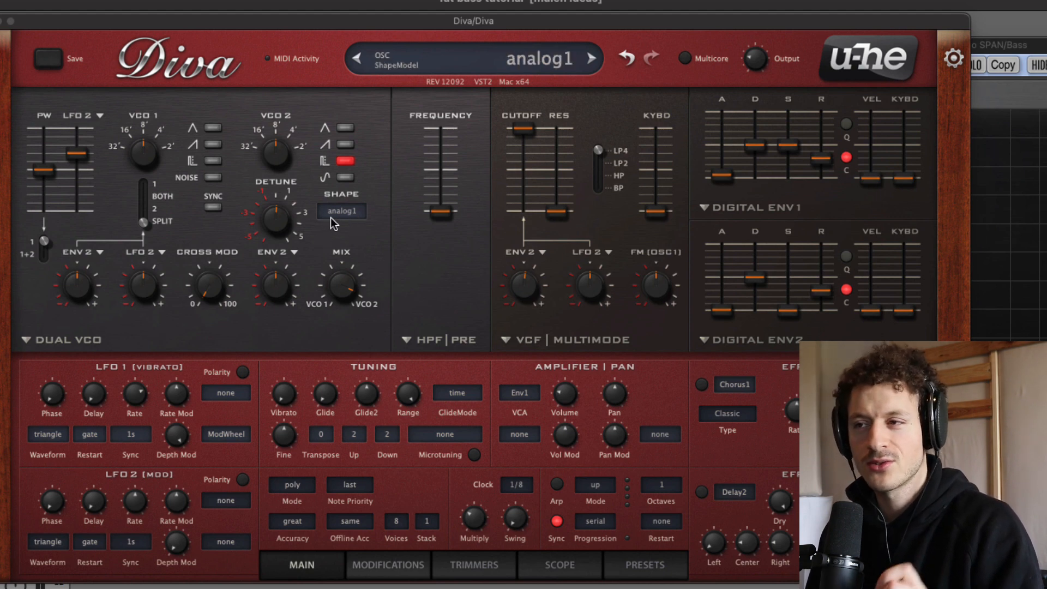
# Step: Audition VCO 2's sine wave with the analog2, analog1 and ideal shapes, then return to analog1 and switch the sine off
pyautogui.click(345, 177)
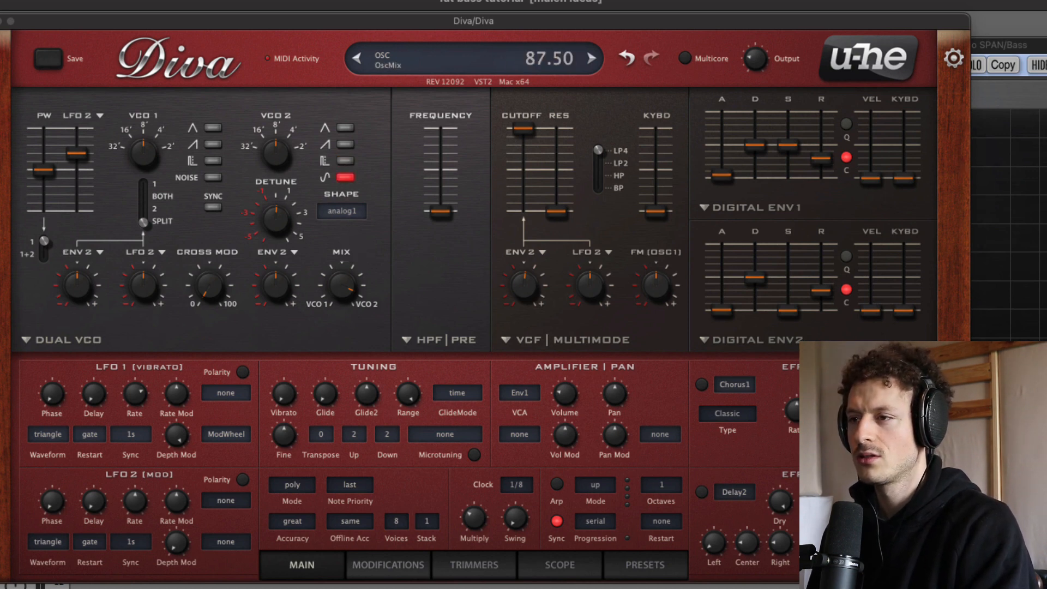
pyautogui.click(342, 211)
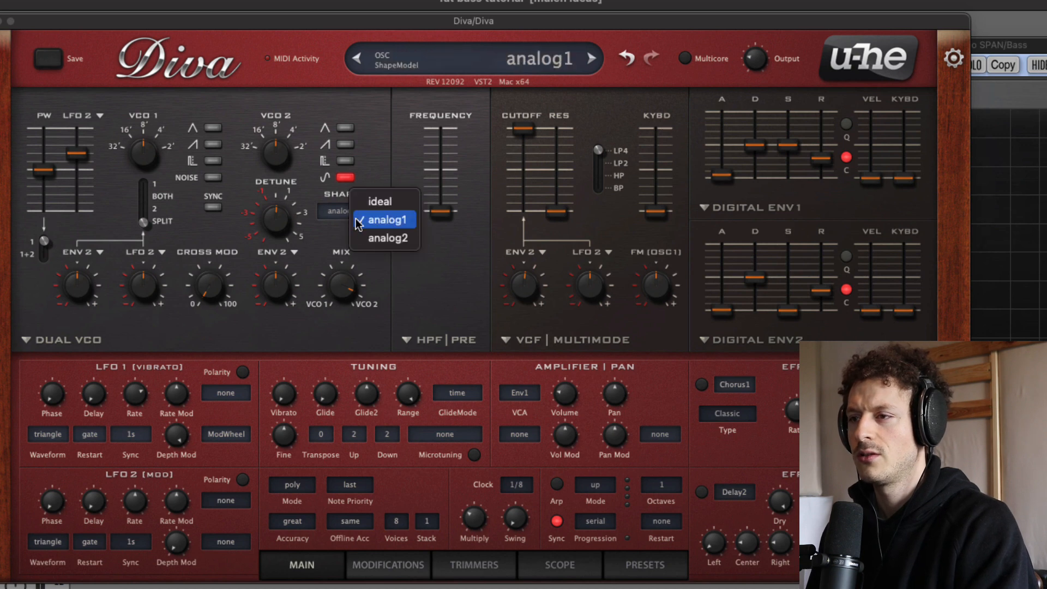
pyautogui.click(374, 240)
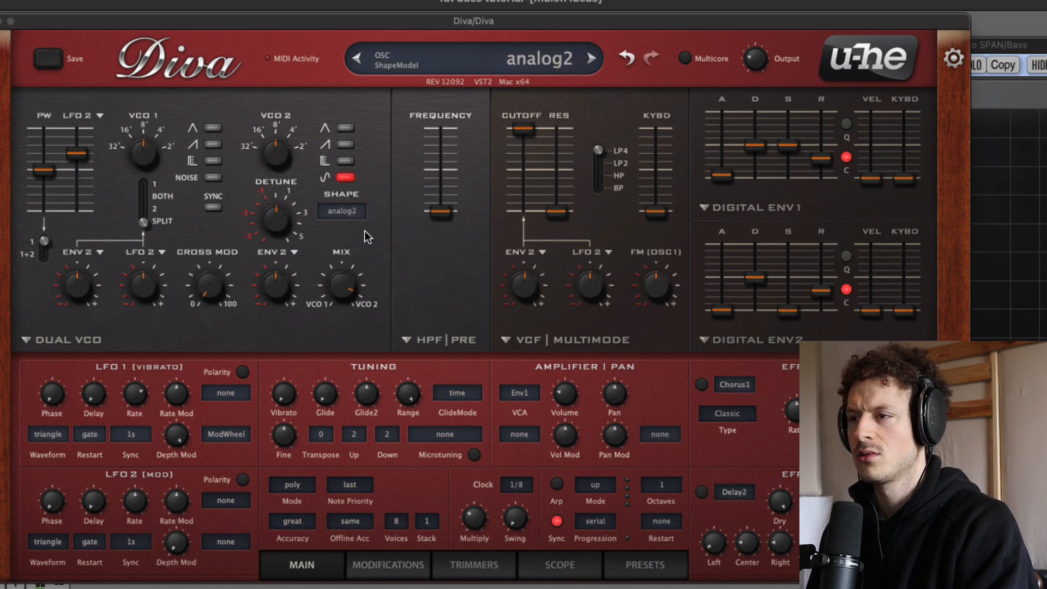
pyautogui.click(344, 216)
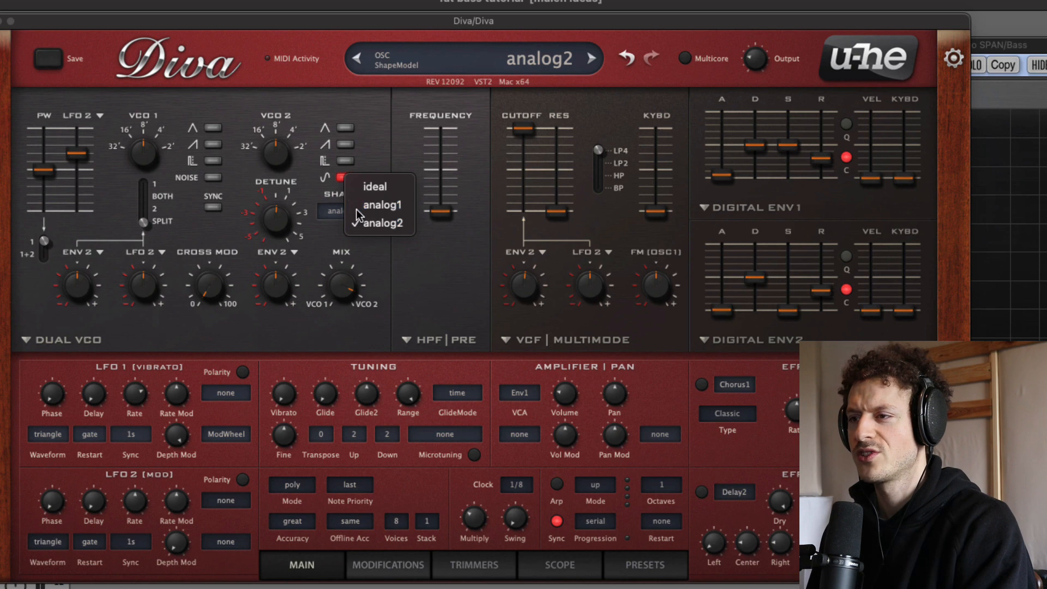
pyautogui.click(372, 204)
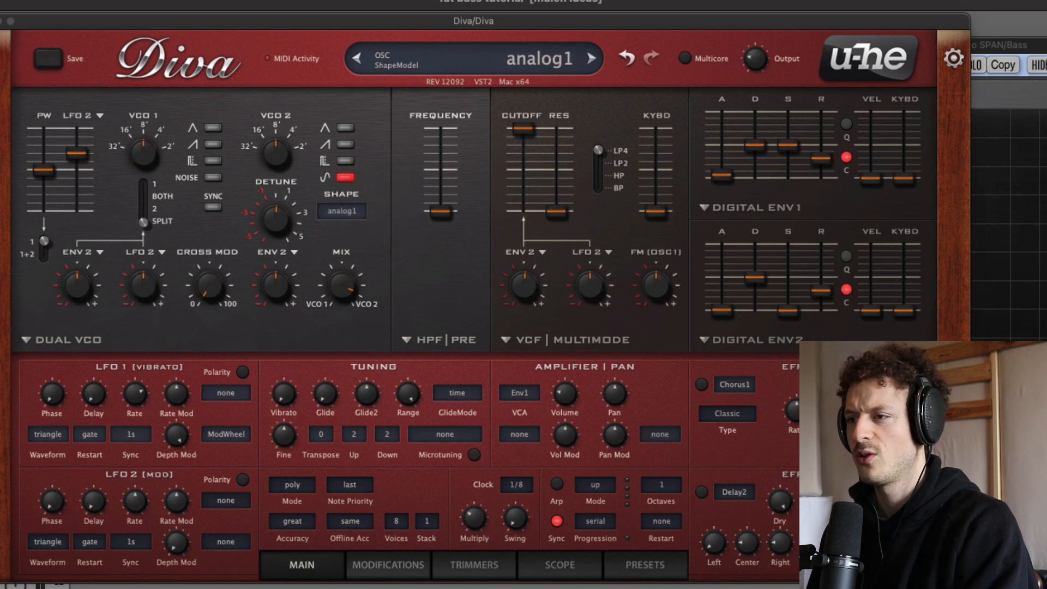
pyautogui.click(349, 217)
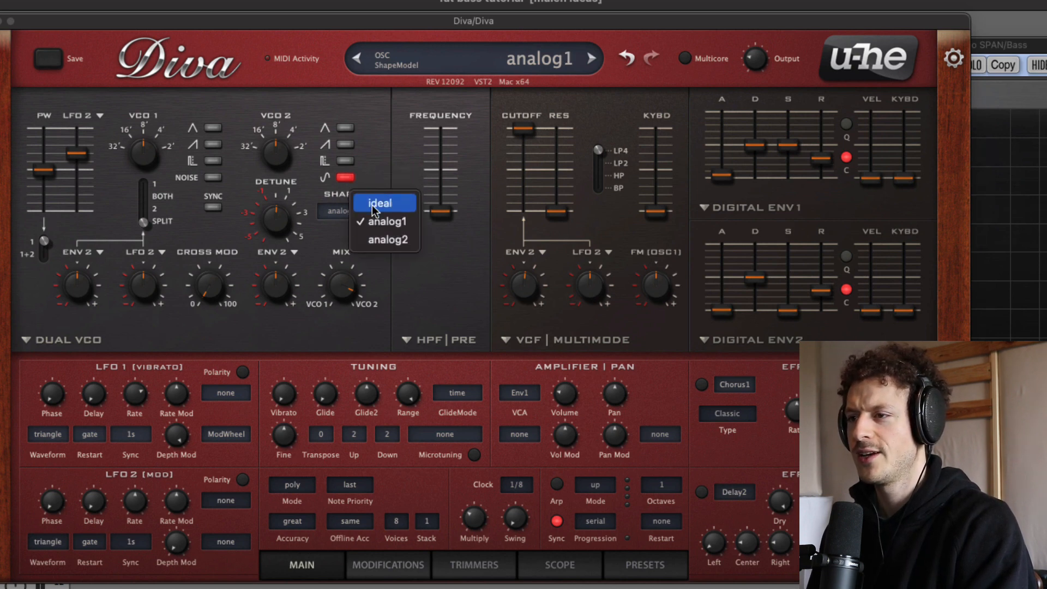
pyautogui.click(373, 202)
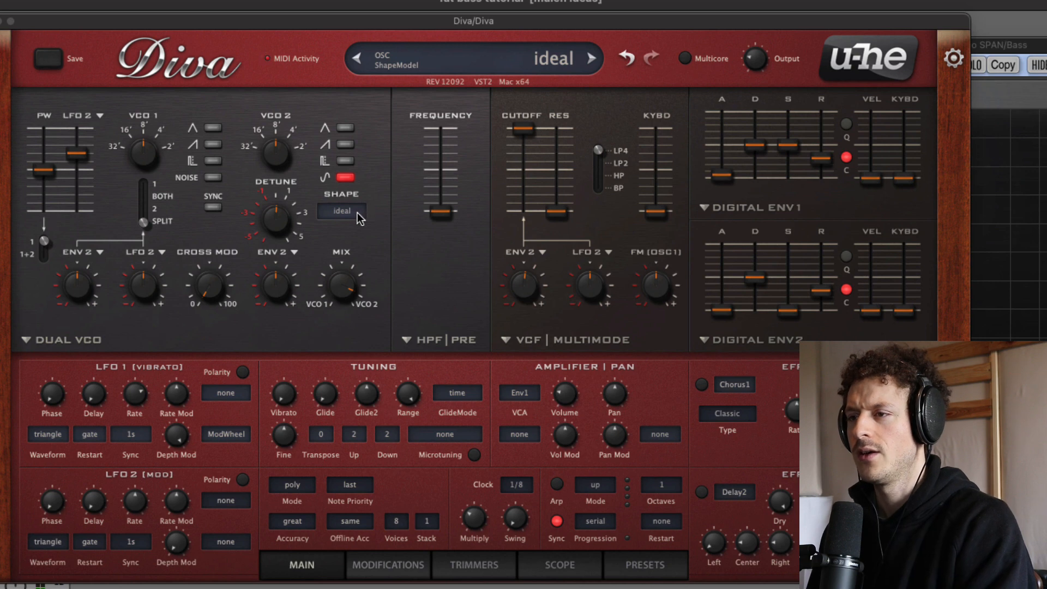
pyautogui.click(348, 211)
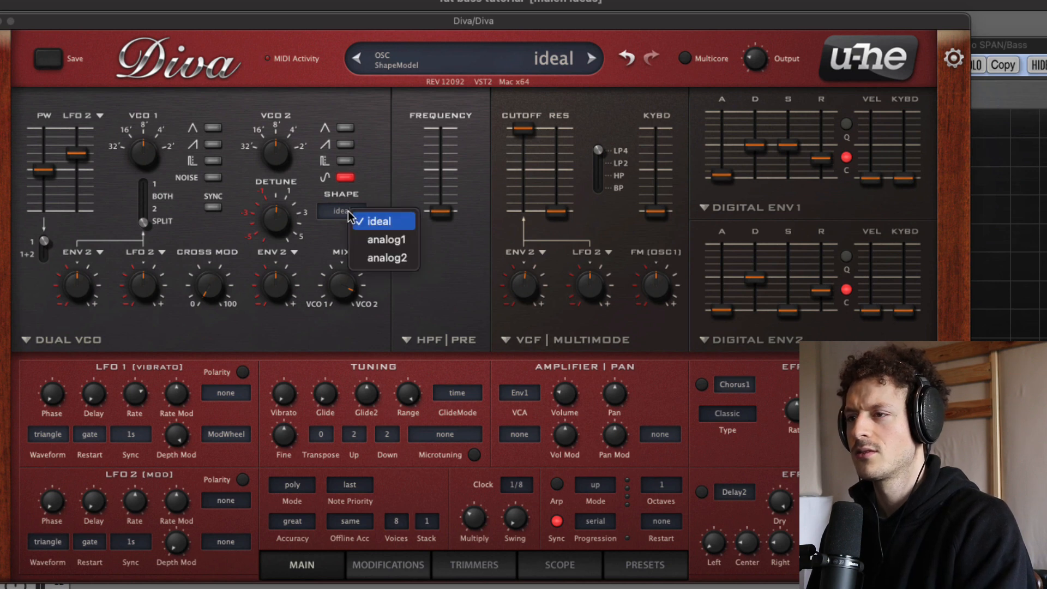
pyautogui.click(371, 240)
pyautogui.click(345, 177)
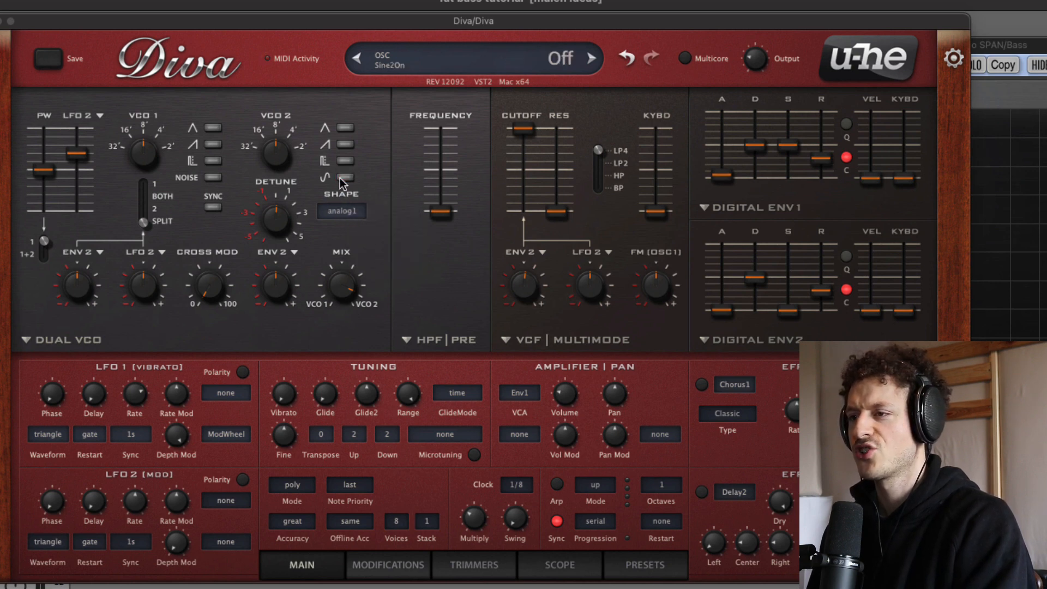
# Step: Audition VCO 2's triangle wave with the ideal and analog2 shapes, then switch the triangle off
pyautogui.click(345, 128)
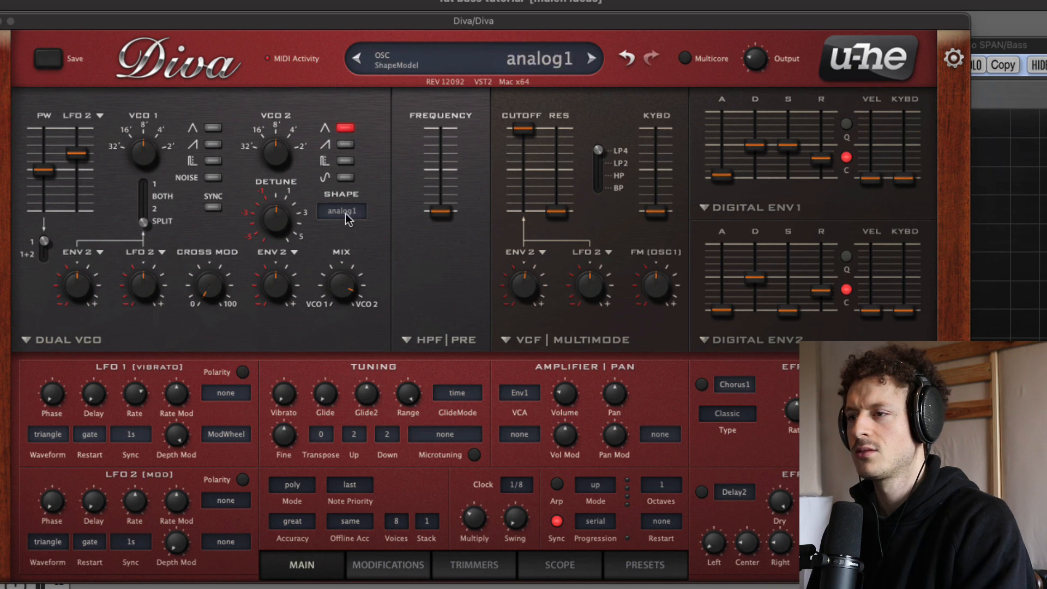
pyautogui.click(348, 217)
pyautogui.click(372, 203)
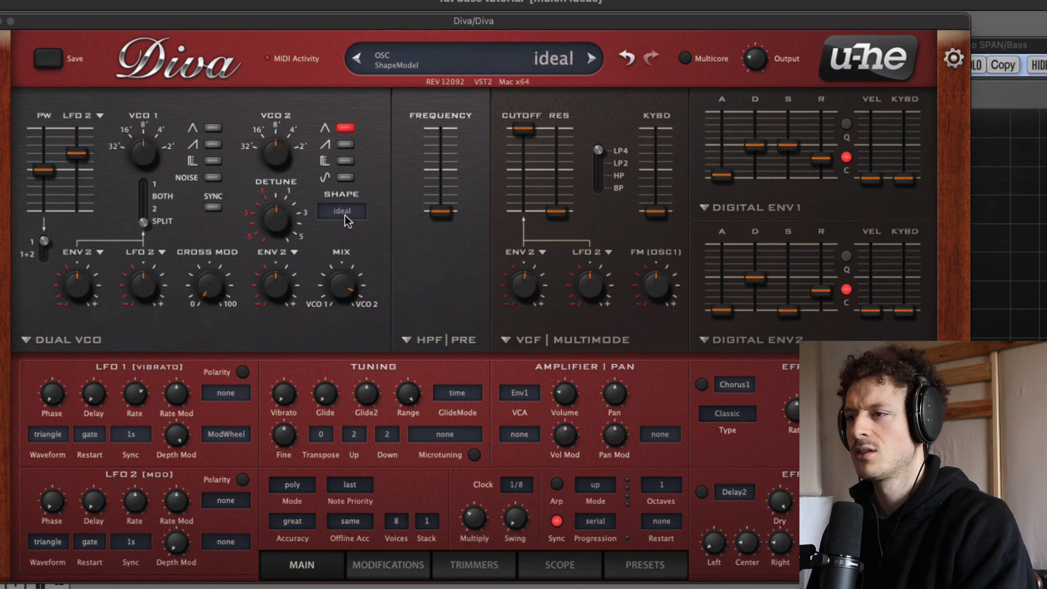
pyautogui.click(346, 218)
pyautogui.click(363, 256)
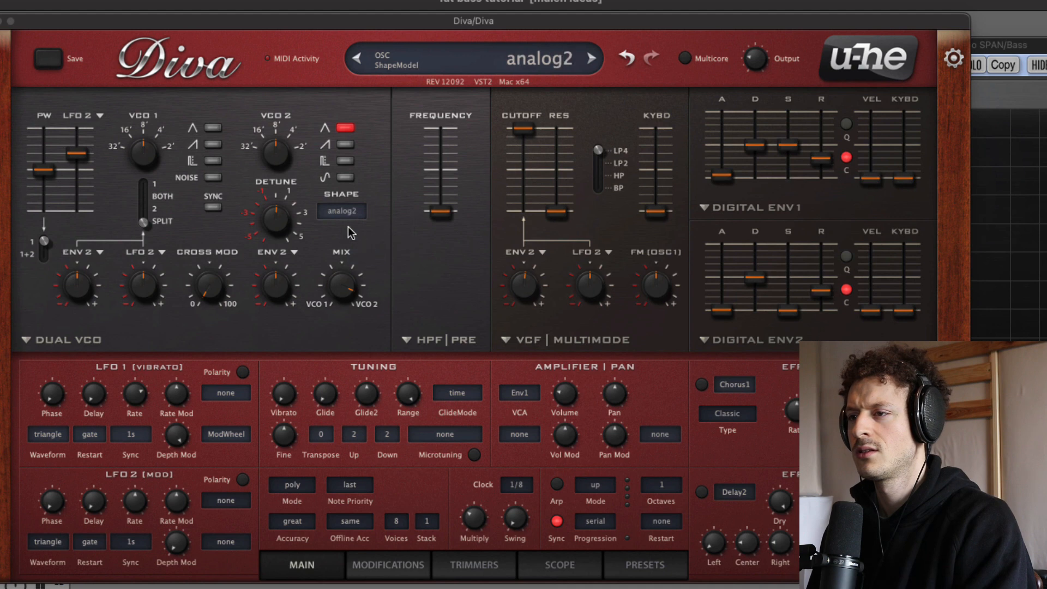
pyautogui.click(345, 128)
# Step: Enable VCO 2's sine wave, compare it with the triangle under the analog1 shape, and set the shape to analog2
pyautogui.click(345, 178)
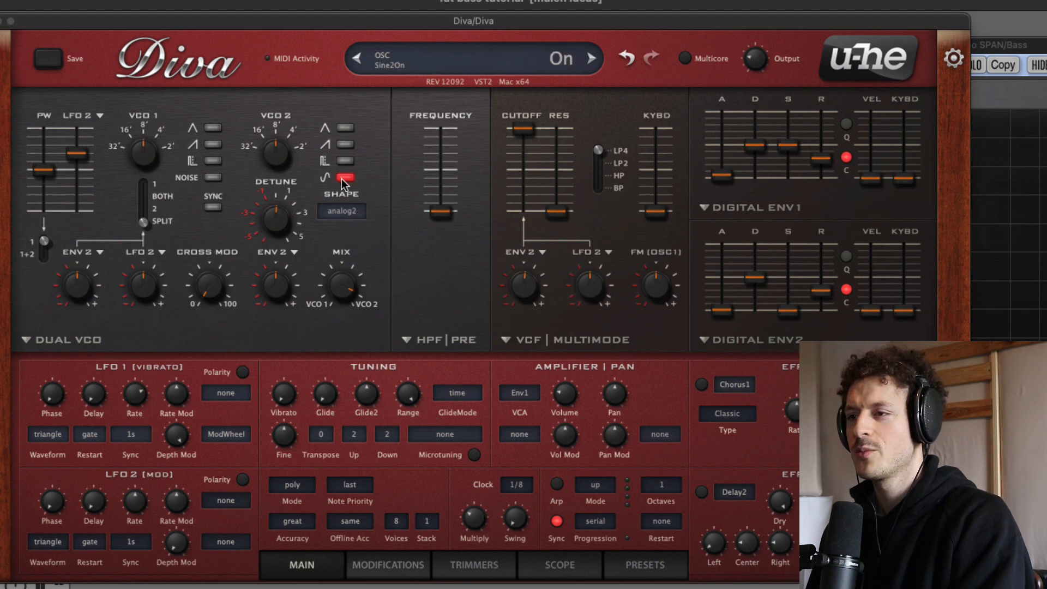
pyautogui.click(352, 218)
pyautogui.click(369, 207)
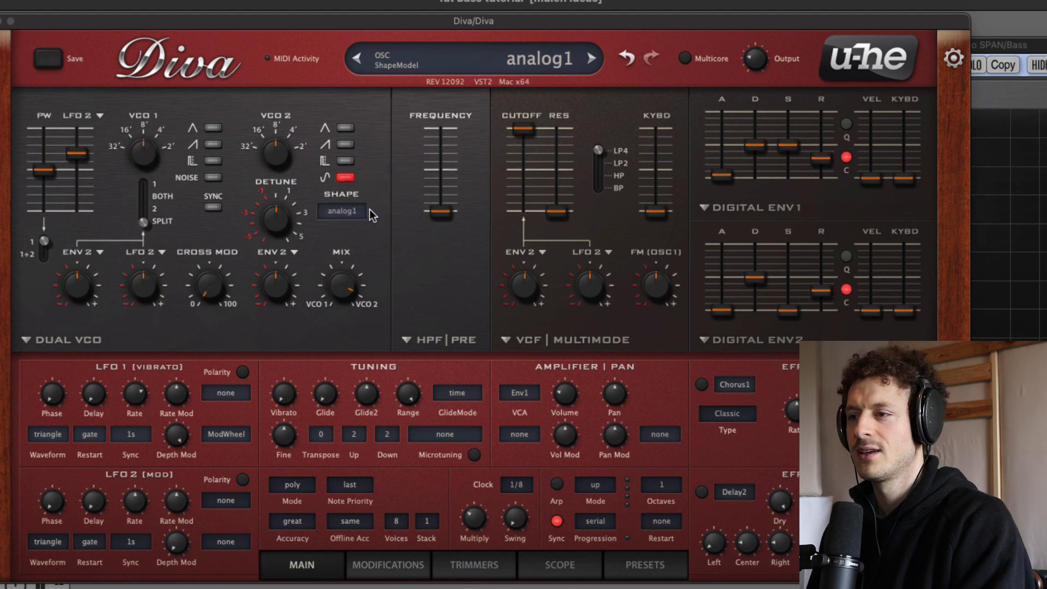
pyautogui.click(344, 129)
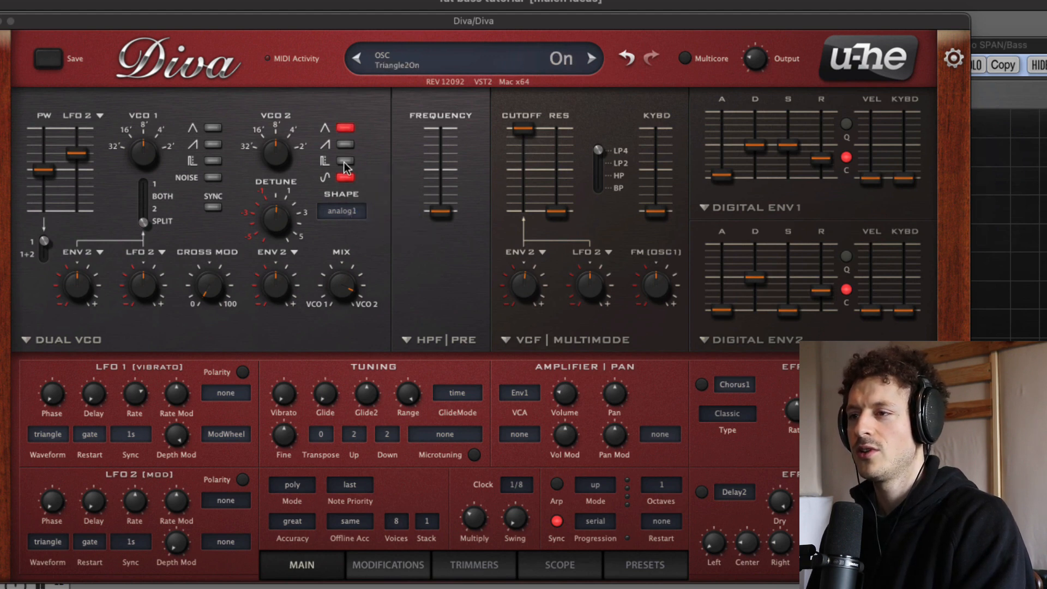
pyautogui.click(351, 218)
pyautogui.click(366, 246)
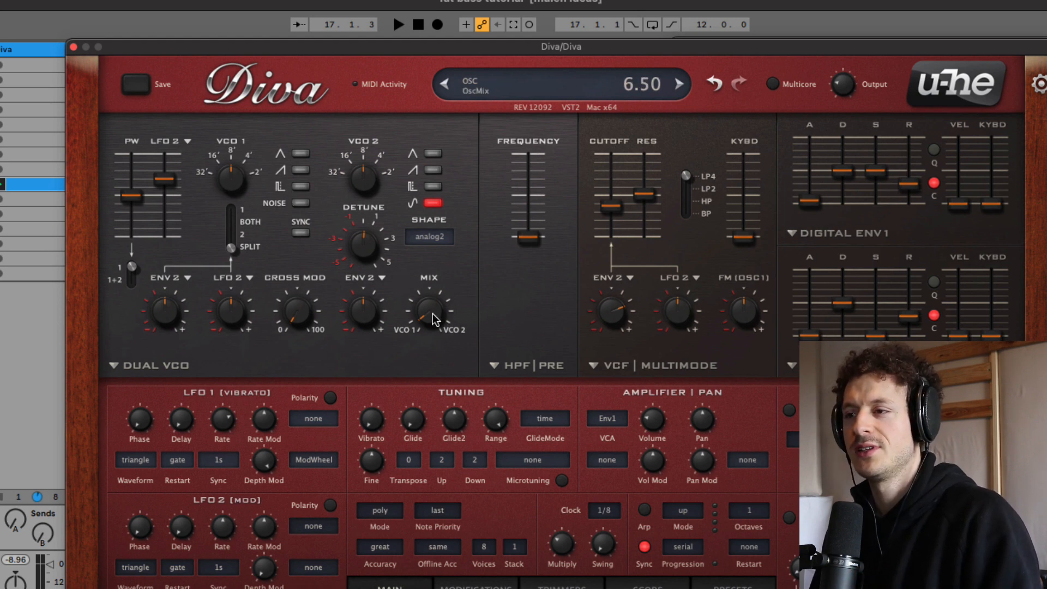
# Step: Centre the mix between VCO 1 and VCO 2, and raise the filter cutoff and its Env 2 modulation amount
pyautogui.moveTo(433, 319); pyautogui.dragTo(424, 248)
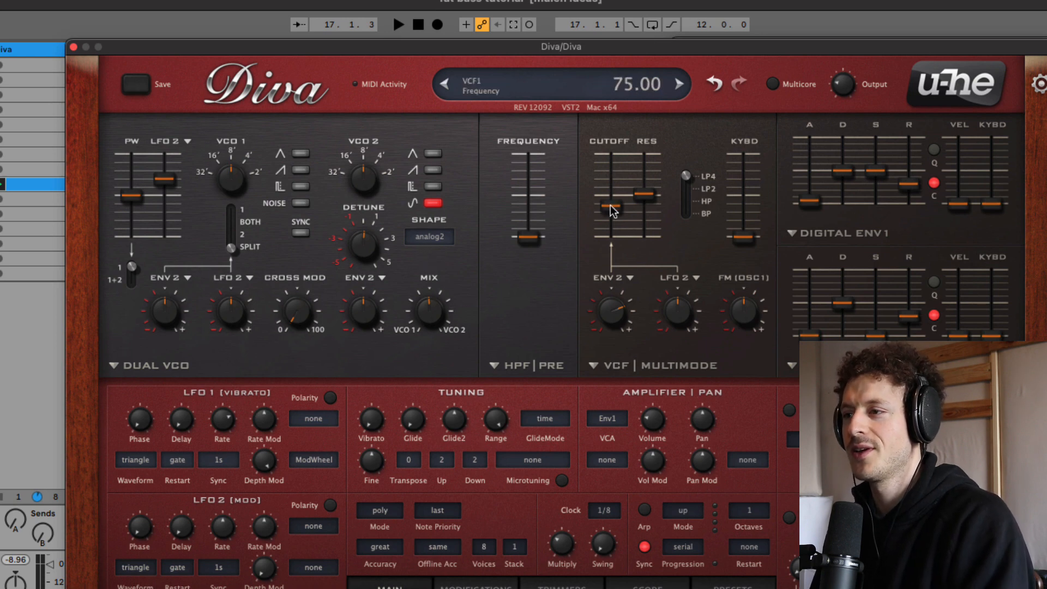
pyautogui.moveTo(612, 207); pyautogui.dragTo(610, 176)
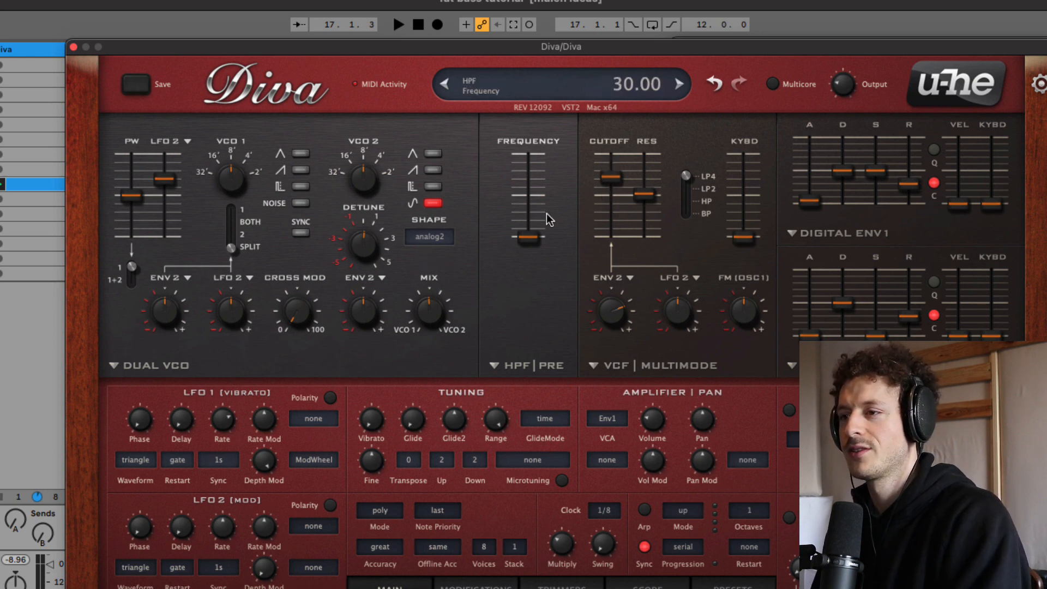
pyautogui.moveTo(607, 304); pyautogui.dragTo(606, 293)
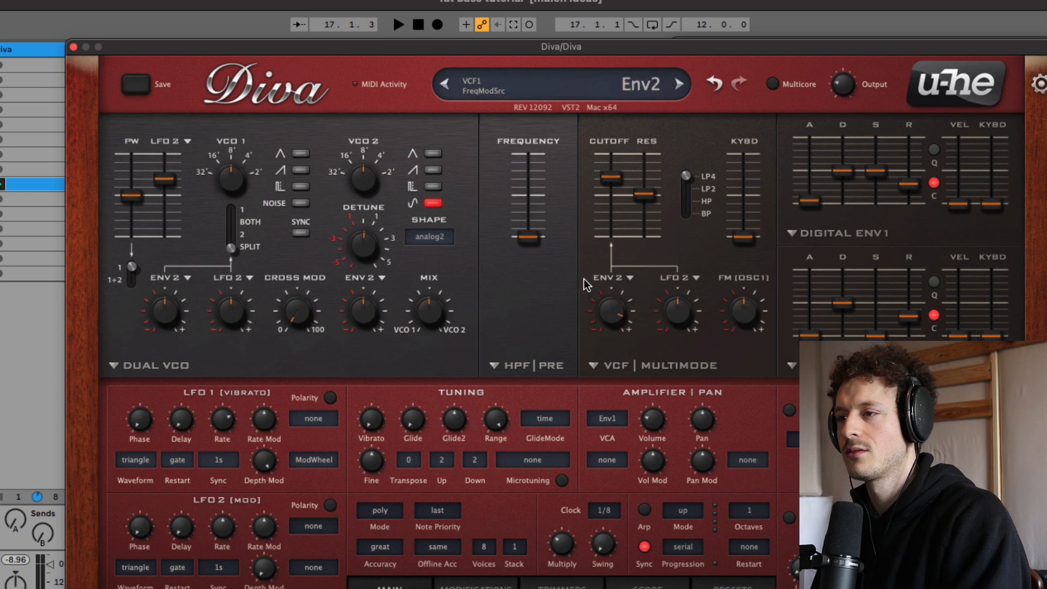
# Step: Replace VCO 2's sine wave with VCO 1's saw, lower the filter cutoff to 46 and raise the resonance slightly
pyautogui.click(431, 204)
pyautogui.moveTo(610, 176); pyautogui.dragTo(642, 207)
pyautogui.moveTo(610, 170); pyautogui.dragTo(645, 187)
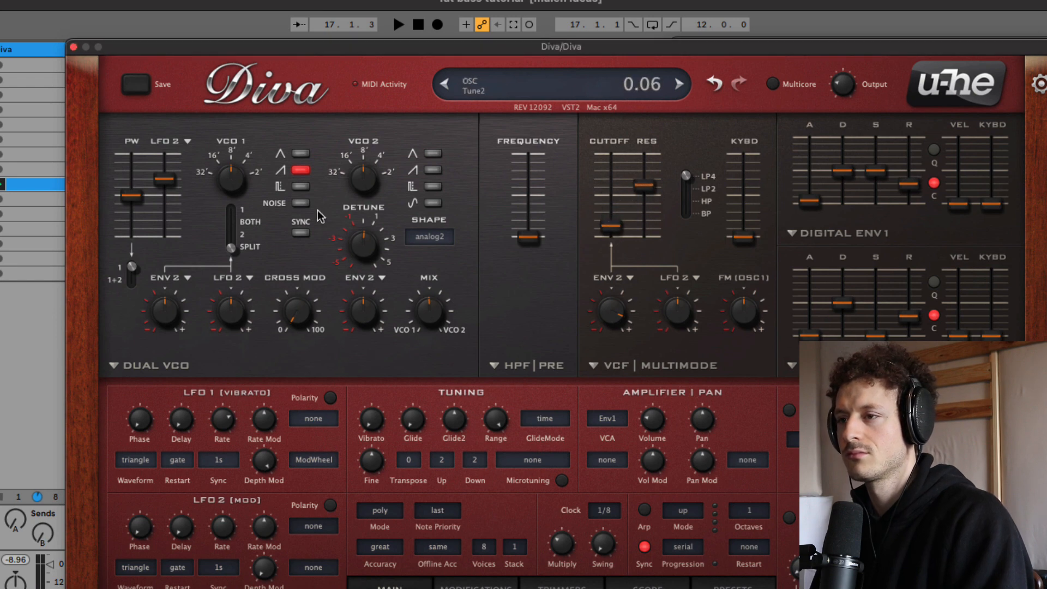
# Step: Add the pulse wave to VCO 1 and raise the filter cutoff to 59 and on up to 132
pyautogui.click(301, 187)
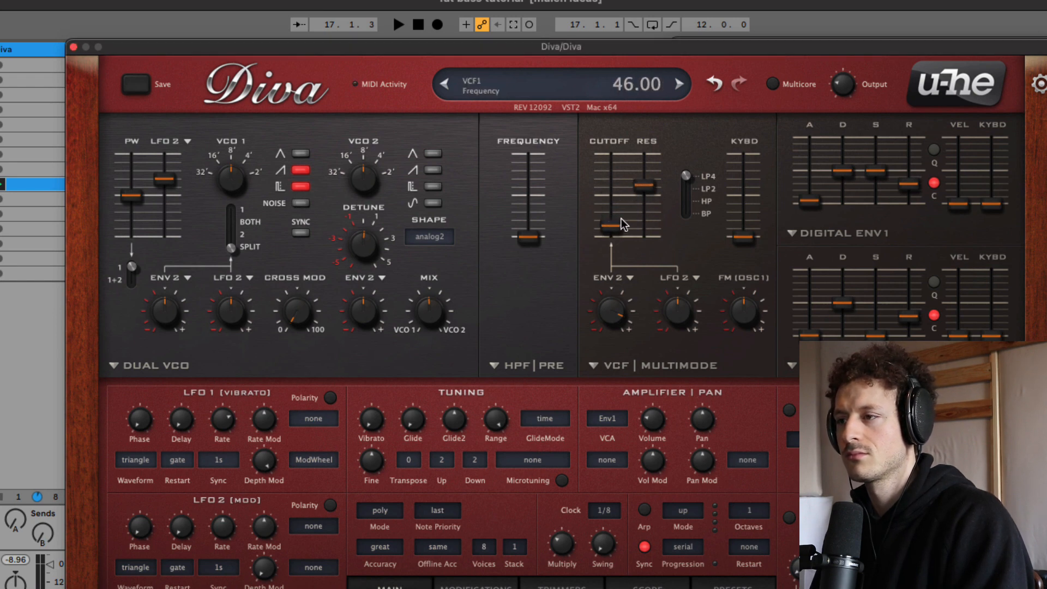
pyautogui.moveTo(620, 218)
pyautogui.mouseDown()
pyautogui.moveTo(625, 150)
pyautogui.moveTo(616, 207)
pyautogui.mouseUp()
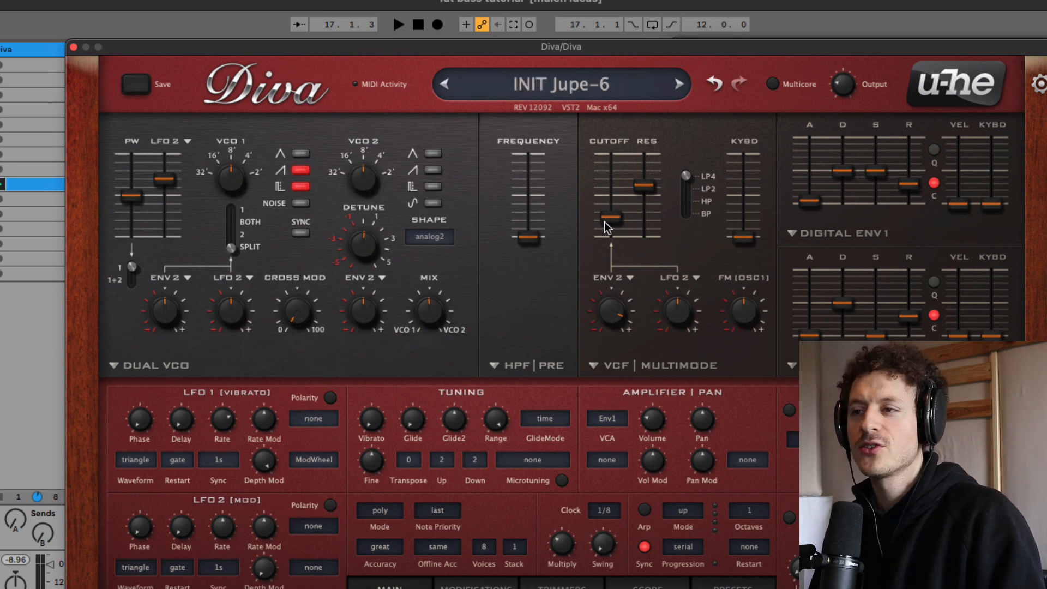
pyautogui.moveTo(884, 174)
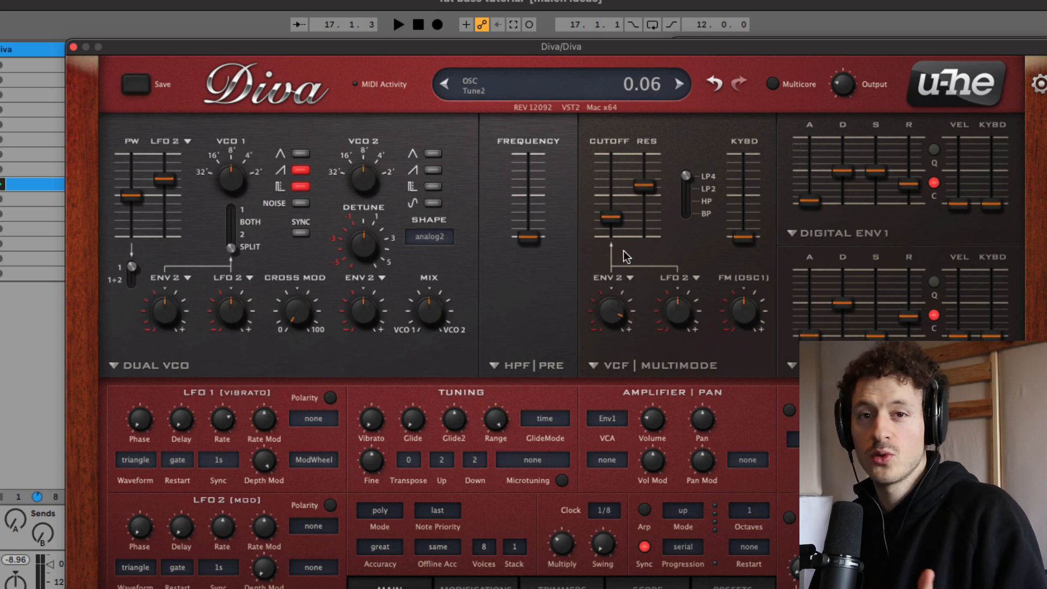
pyautogui.moveTo(614, 248)
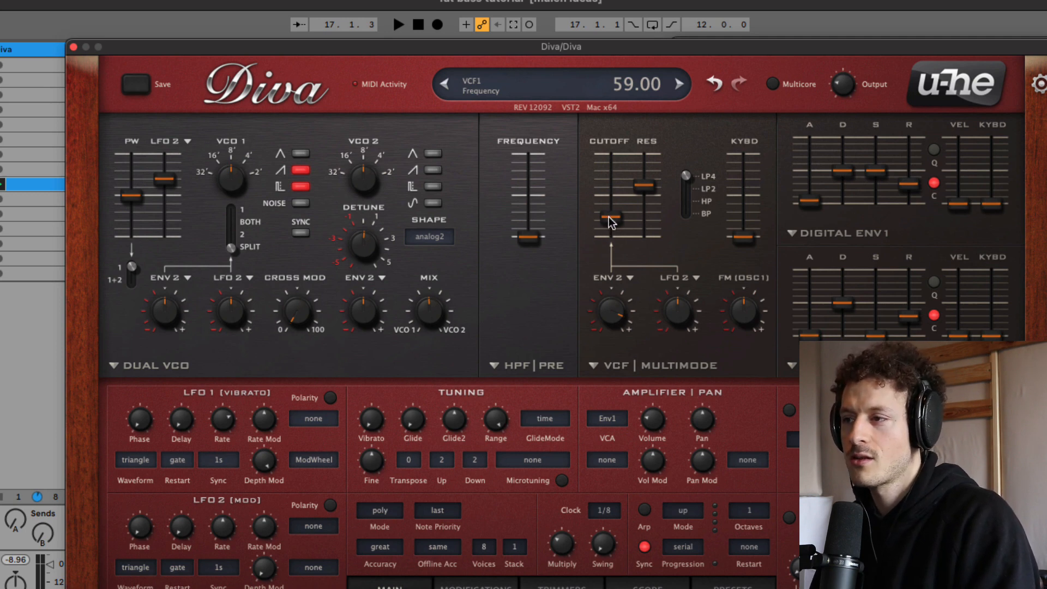
pyautogui.moveTo(611, 221); pyautogui.dragTo(588, 157)
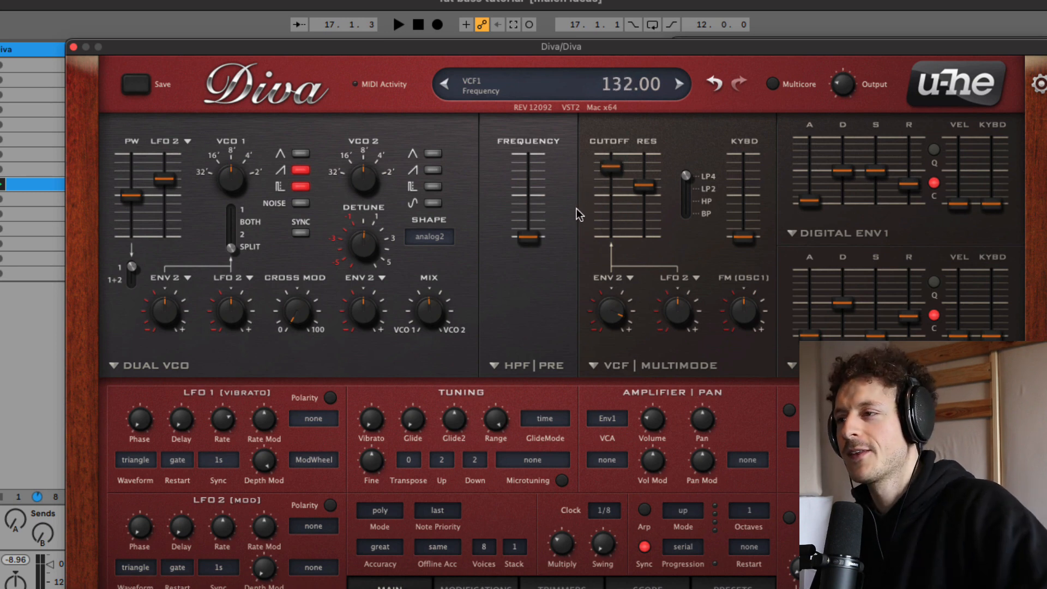